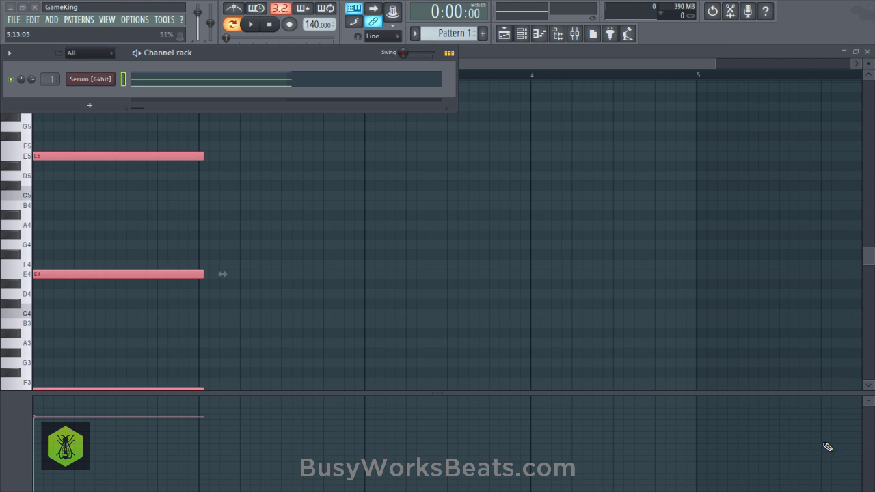
pyautogui.click(85, 78)
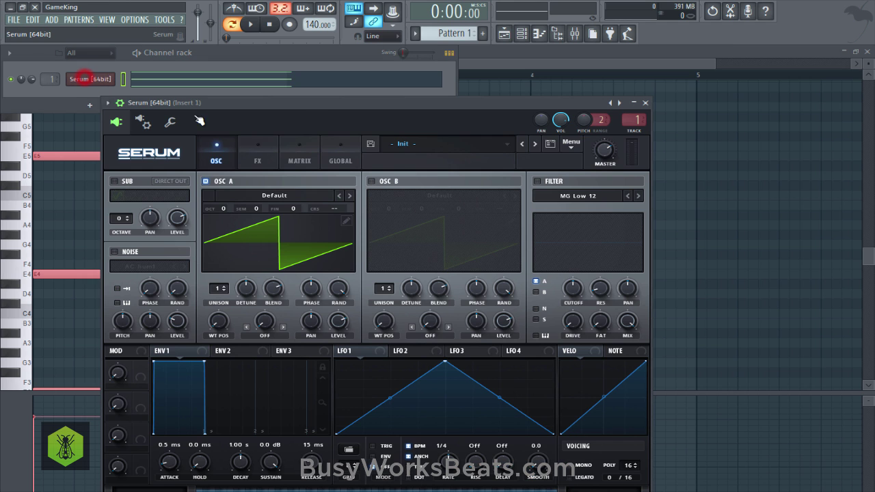
pyautogui.moveTo(316, 105); pyautogui.dragTo(315, 97)
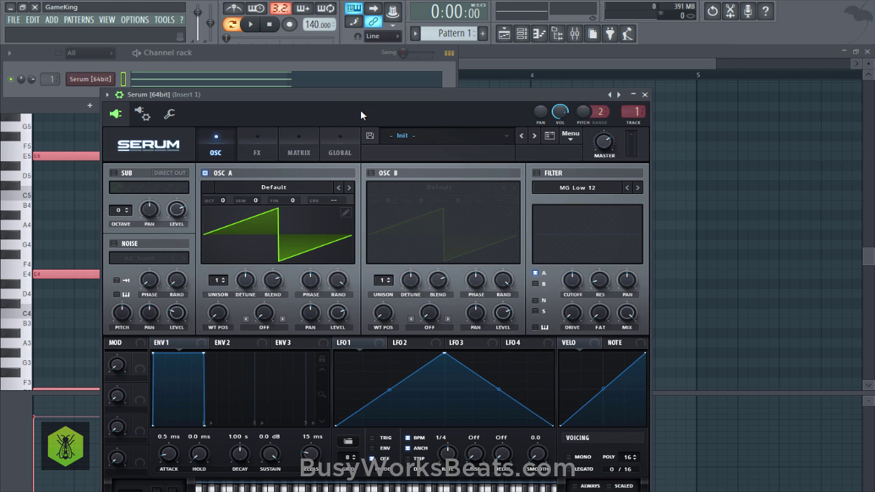
pyautogui.rightClick(801, 277)
pyautogui.scroll(2, 102, 260)
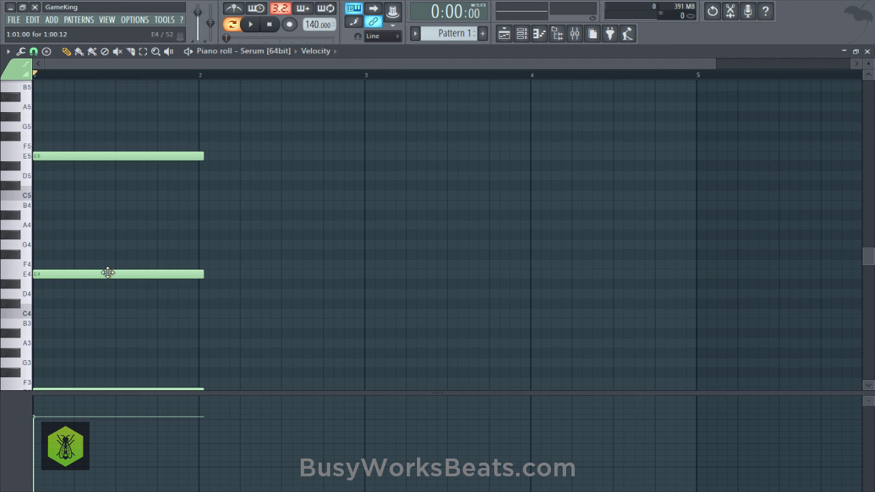
pyautogui.press('space')
pyautogui.press('space')
pyautogui.click(521, 33)
pyautogui.click(89, 79)
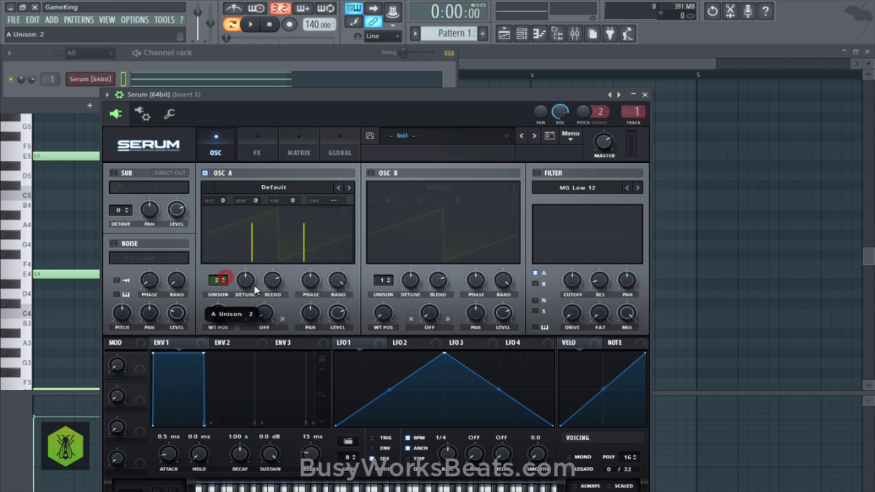
pyautogui.click(227, 281)
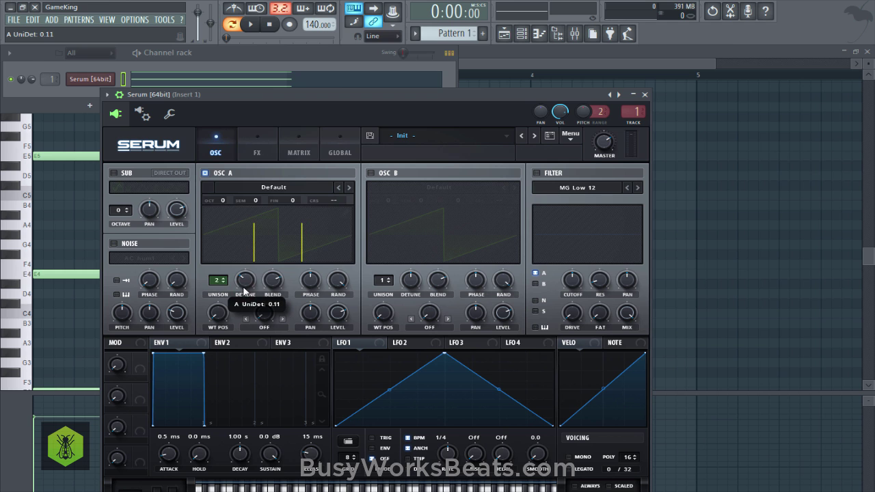
pyautogui.click(844, 255)
pyautogui.click(537, 34)
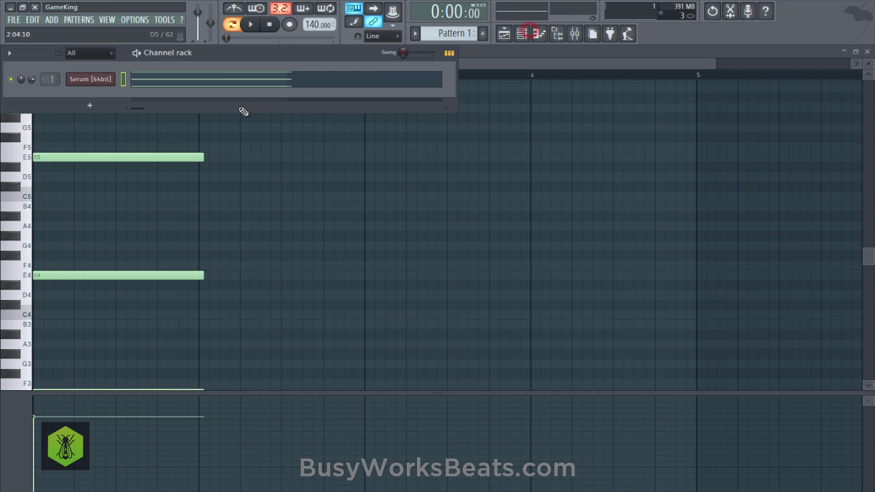
pyautogui.click(89, 79)
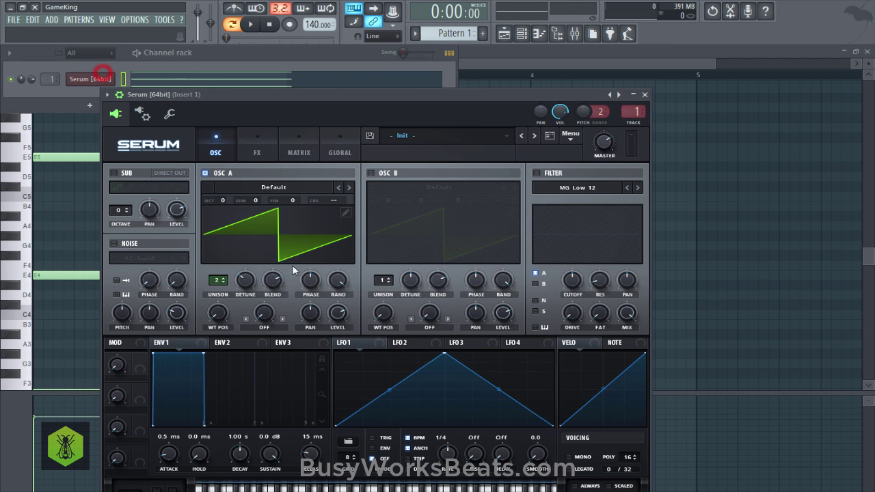
pyautogui.click(222, 283)
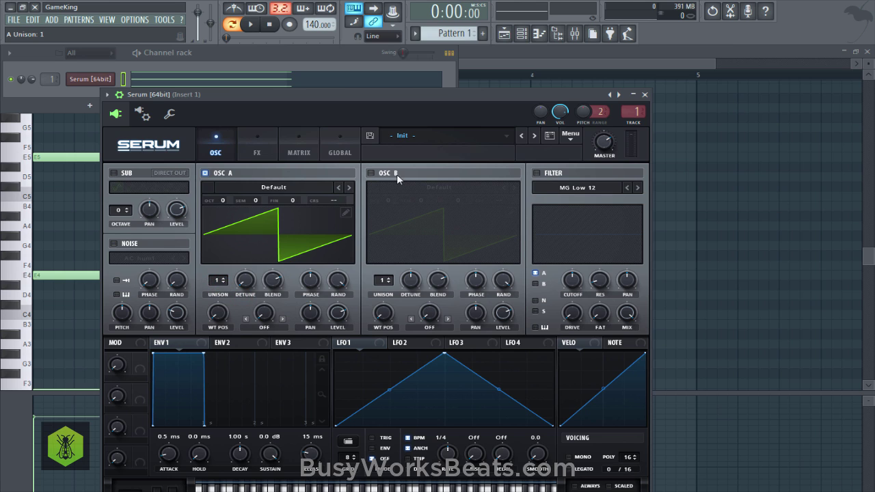
# Enable oscillator B and try fine-tune values from +11 to -20 cents during playback, ending at -7
pyautogui.click(372, 173)
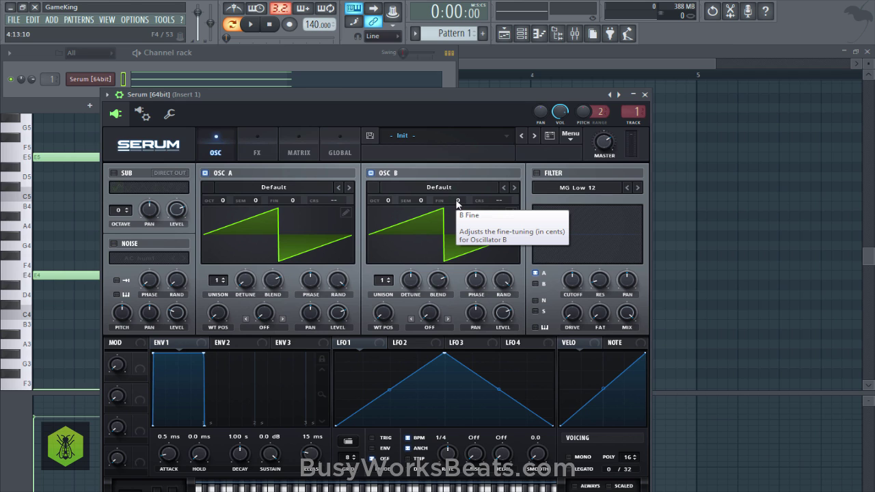
pyautogui.moveTo(457, 203)
pyautogui.mouseDown()
pyautogui.moveTo(465, 214)
pyautogui.moveTo(462, 200)
pyautogui.mouseUp()
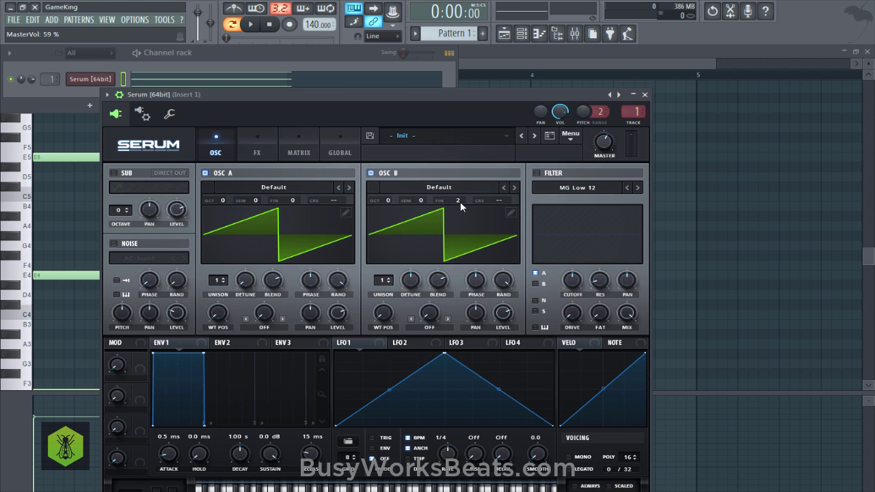
pyautogui.moveTo(460, 206); pyautogui.dragTo(462, 206)
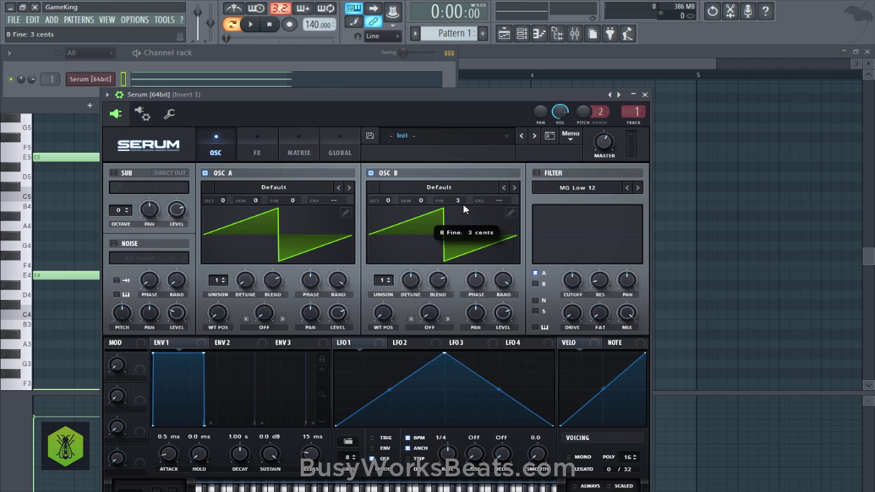
pyautogui.doubleClick(463, 206)
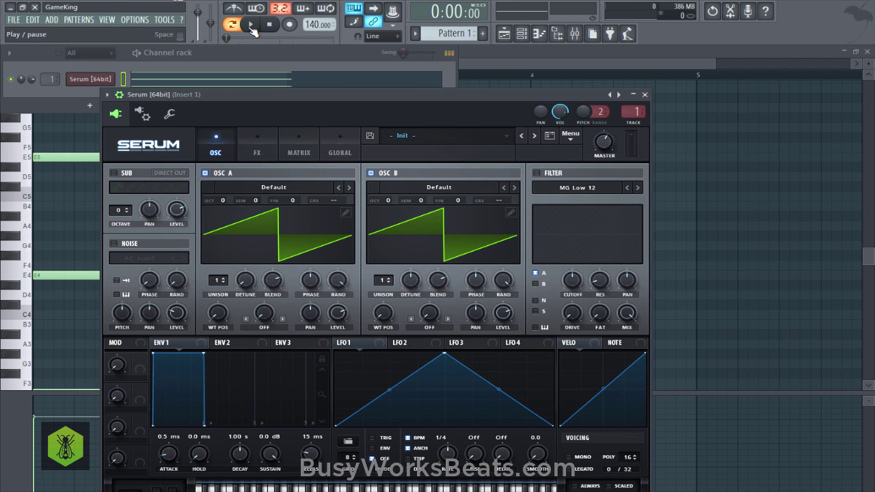
pyautogui.click(251, 26)
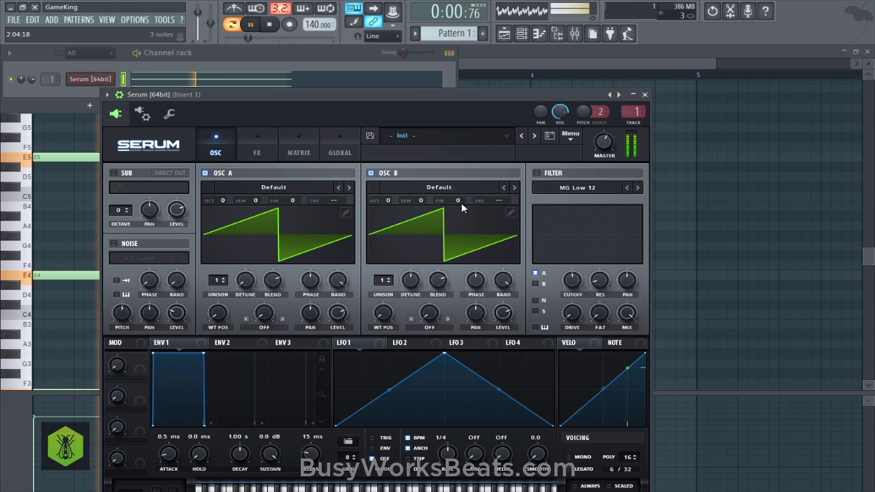
pyautogui.moveTo(461, 201); pyautogui.dragTo(461, 194)
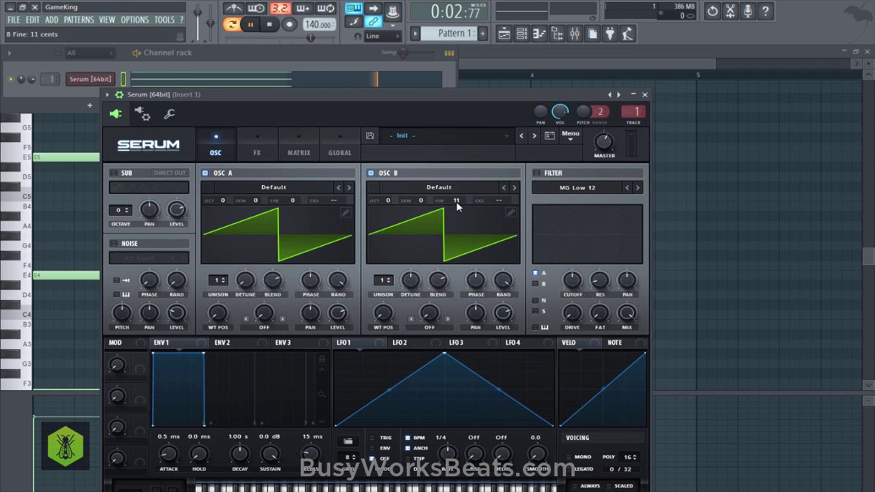
pyautogui.moveTo(458, 202)
pyautogui.mouseDown()
pyautogui.moveTo(459, 222)
pyautogui.moveTo(466, 184)
pyautogui.moveTo(467, 206)
pyautogui.mouseUp()
pyautogui.press('space')
# Reset oscillator B's fine-tune to 0 cents with Reset Control
pyautogui.click(458, 204)
pyautogui.rightClick(458, 204)
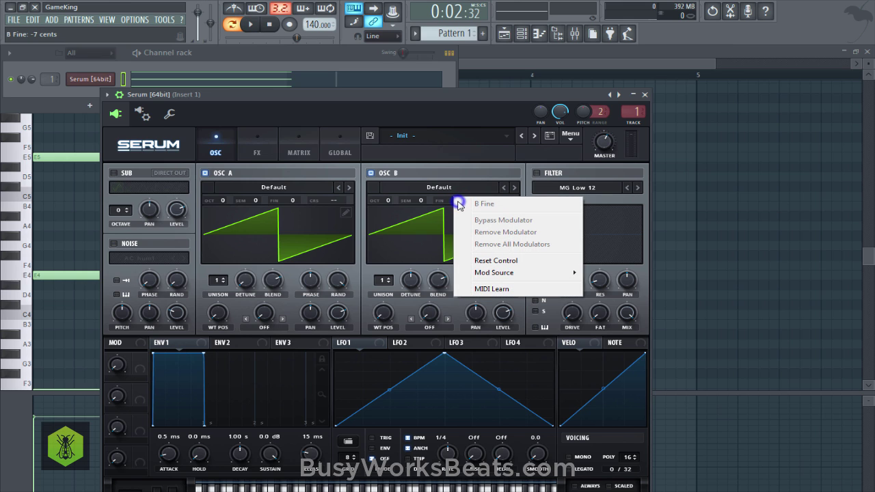
pyautogui.click(485, 256)
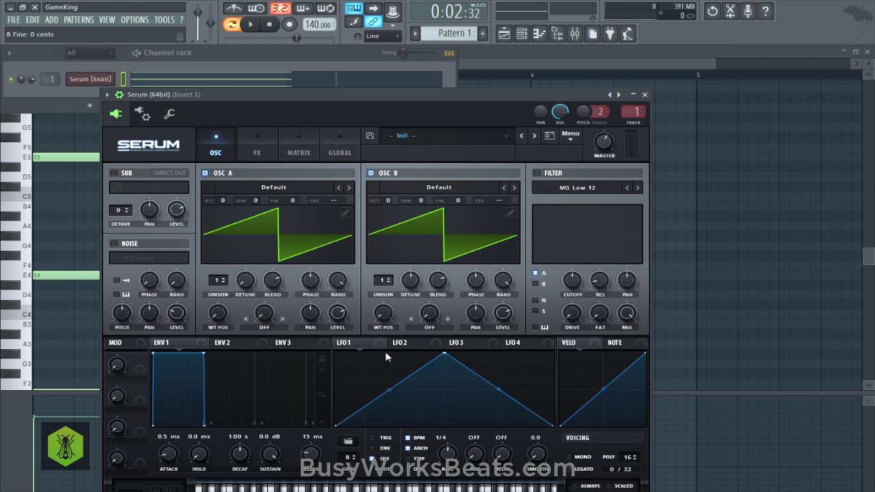
# Load the Basic sine shape into LFO 1
pyautogui.click(367, 344)
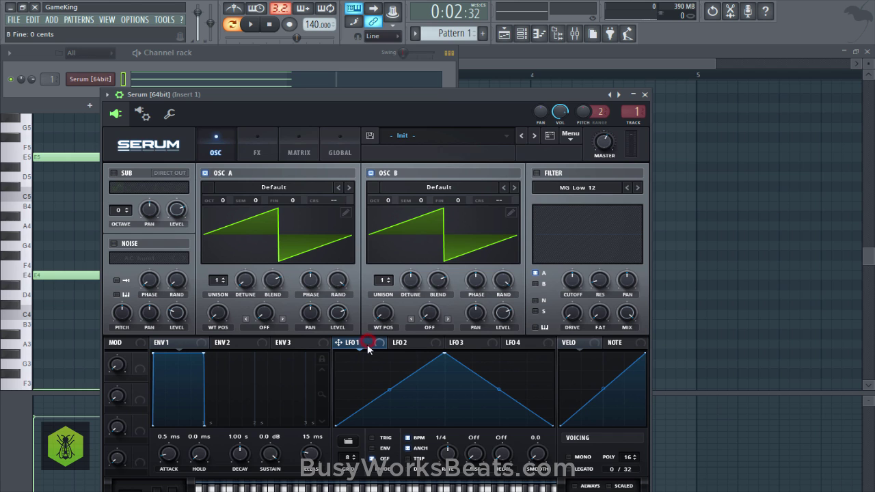
pyautogui.rightClick(391, 392)
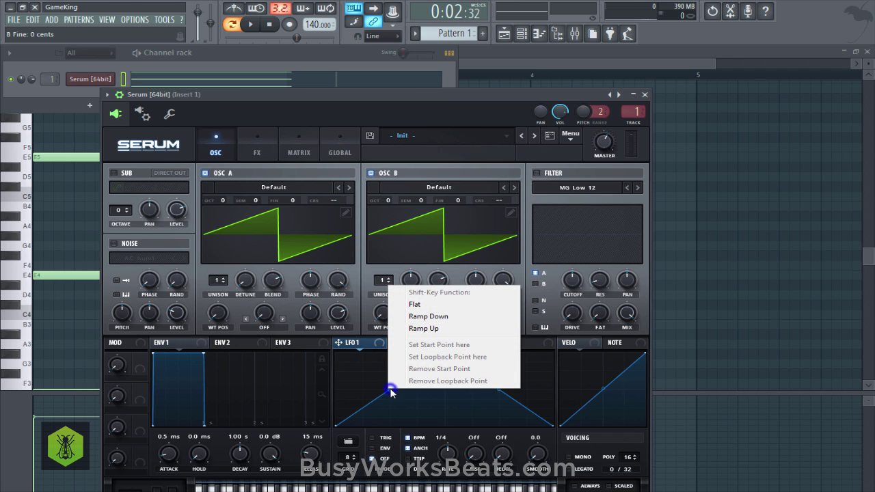
pyautogui.click(349, 443)
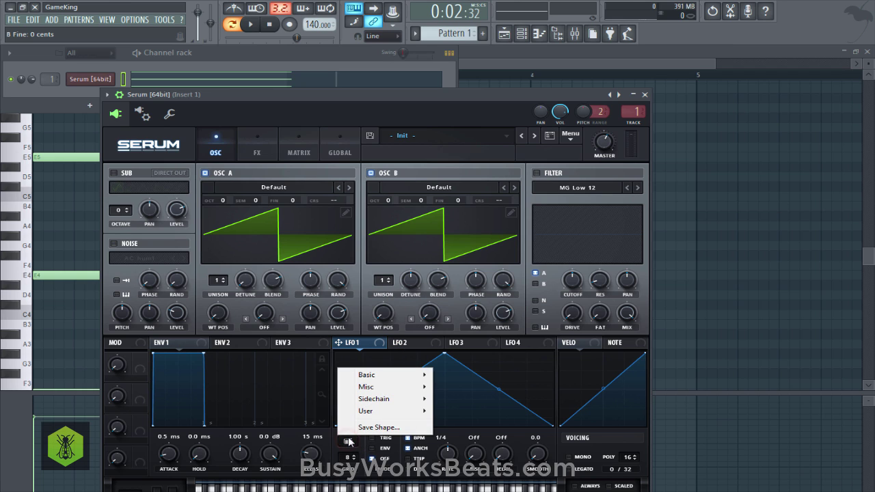
pyautogui.moveTo(387, 378)
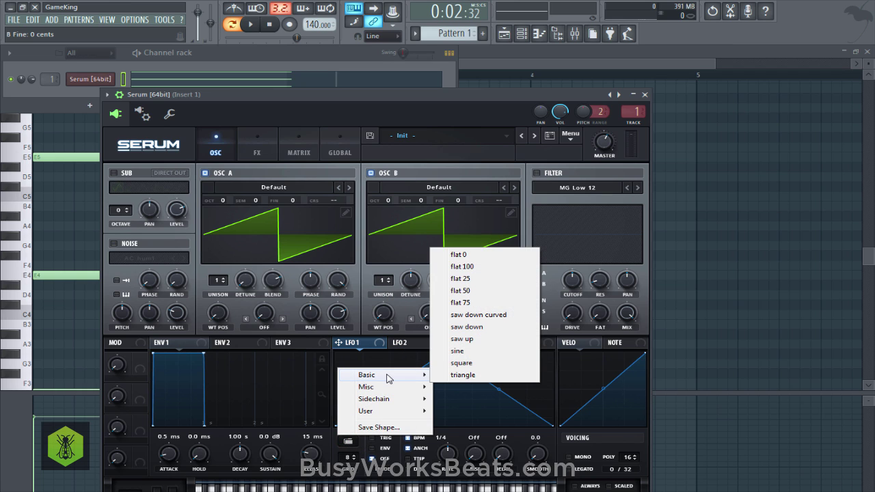
pyautogui.click(485, 351)
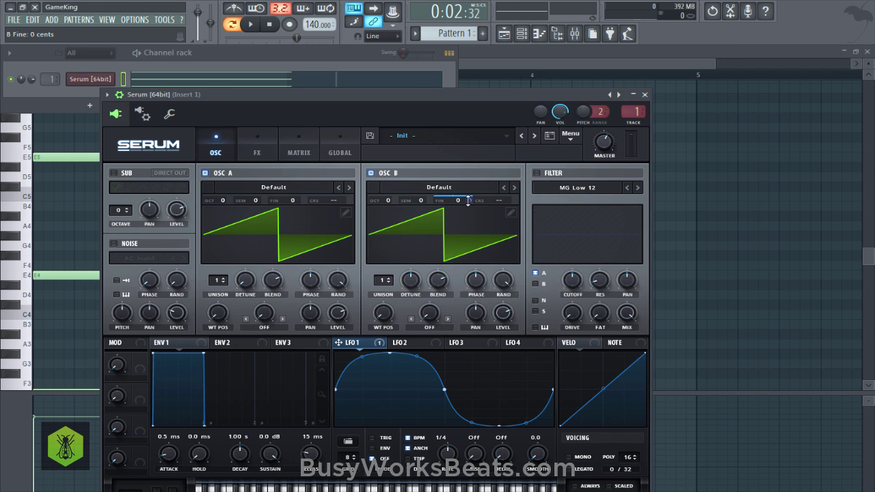
# Route LFO 1 to oscillator B's fine-tune at amount 62, unsynced from BPM, rate 0.3 Hz
pyautogui.moveTo(469, 200); pyautogui.dragTo(468, 219)
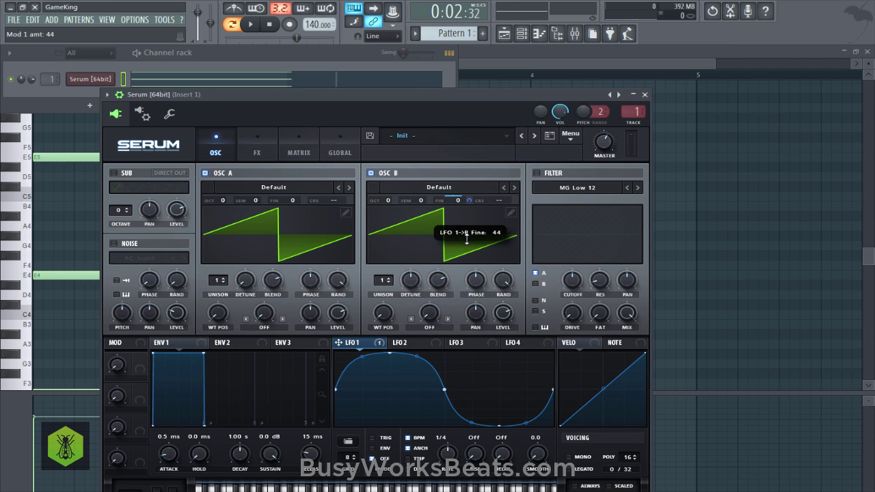
pyautogui.moveTo(468, 240)
pyautogui.mouseDown()
pyautogui.moveTo(471, 228)
pyautogui.moveTo(474, 237)
pyautogui.mouseUp()
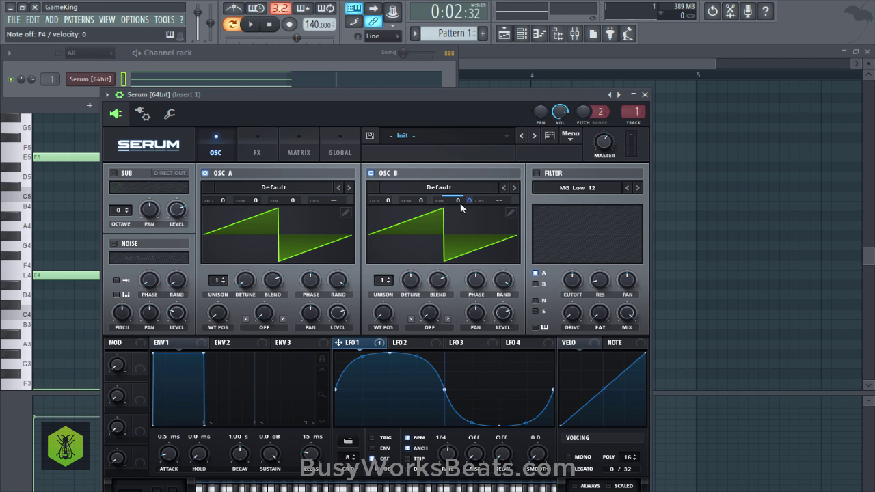
pyautogui.click(408, 438)
pyautogui.moveTo(449, 471); pyautogui.dragTo(444, 478)
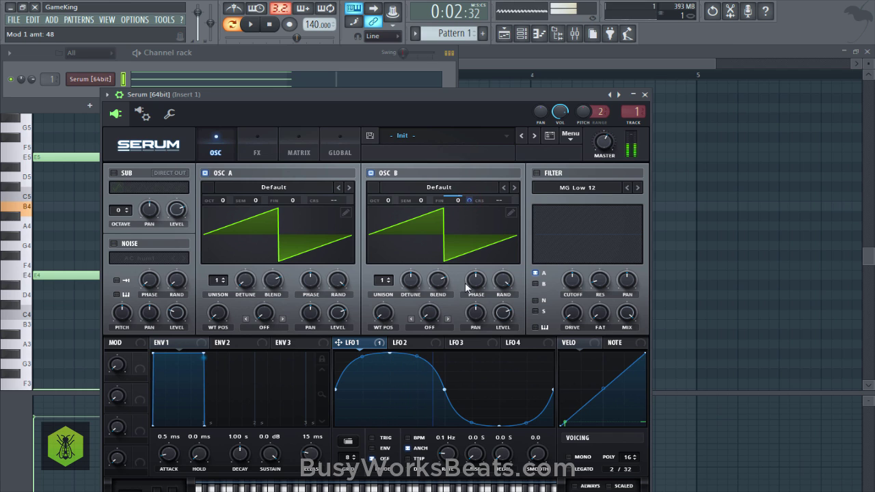
pyautogui.scroll(1, 448, 455)
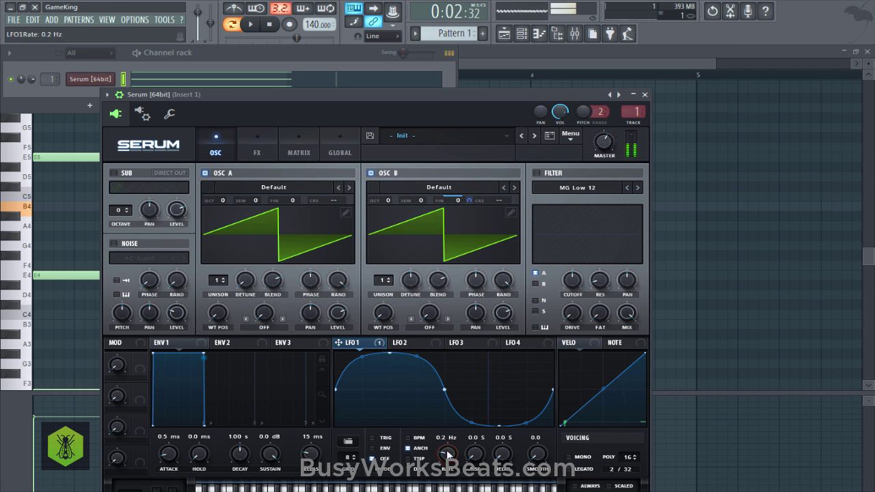
pyautogui.scroll(1, 448, 453)
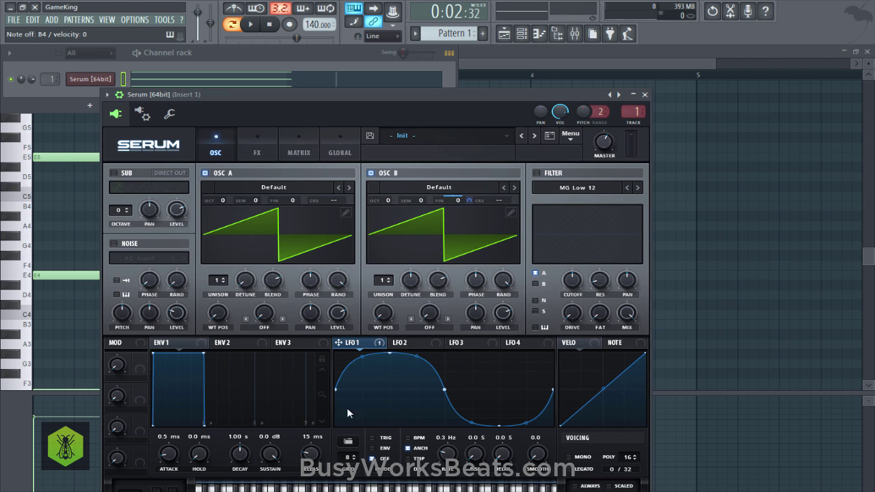
# Change LFO 1 to a triangle shape and detune oscillator A's fine-tune to -13 cents
pyautogui.rightClick(339, 369)
pyautogui.moveTo(373, 375)
pyautogui.click(477, 376)
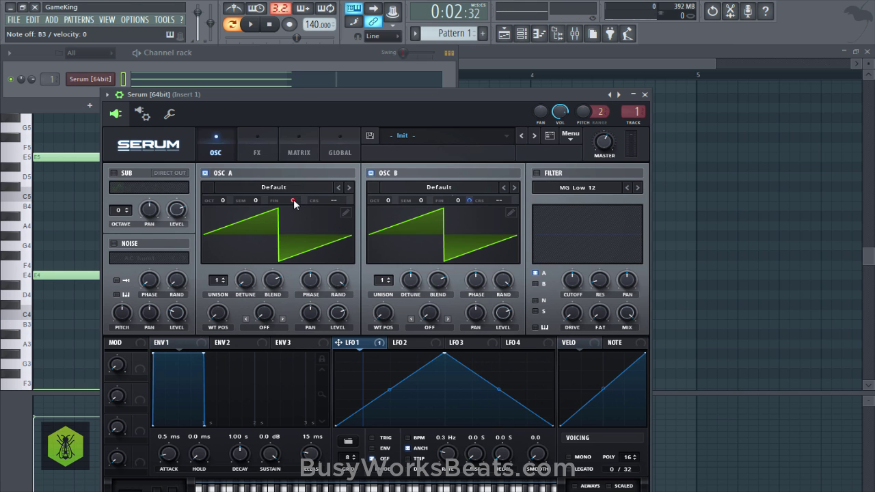
pyautogui.moveTo(294, 199); pyautogui.dragTo(292, 204)
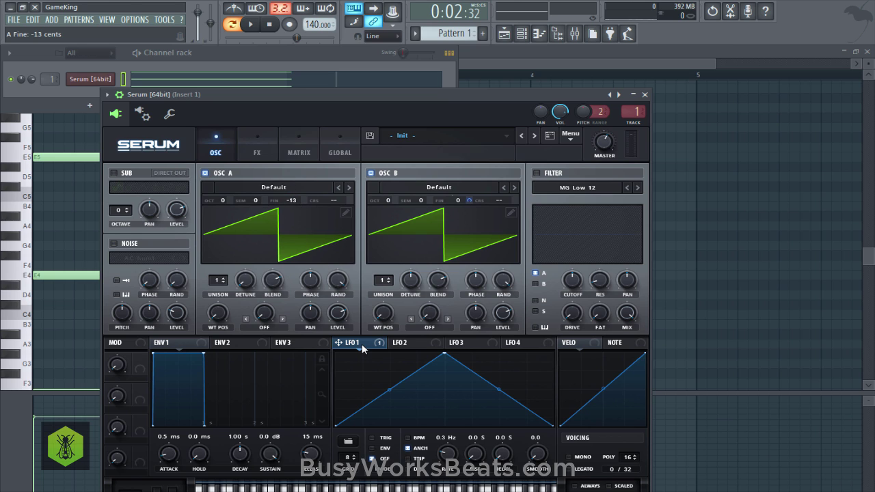
# Unsync LFO 2, slow its rate, and route it to oscillator A's fine-tune at amount 14
pyautogui.click(421, 341)
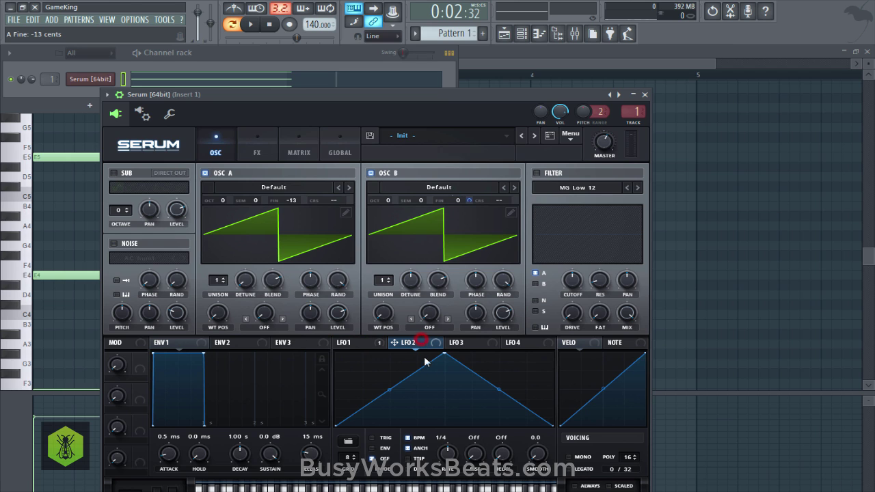
pyautogui.click(408, 437)
pyautogui.moveTo(449, 455); pyautogui.dragTo(443, 491)
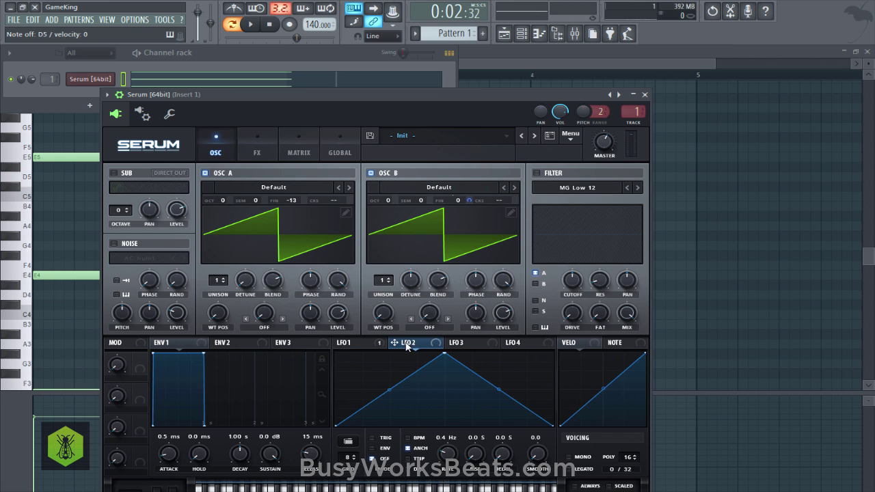
pyautogui.moveTo(389, 325); pyautogui.dragTo(300, 211)
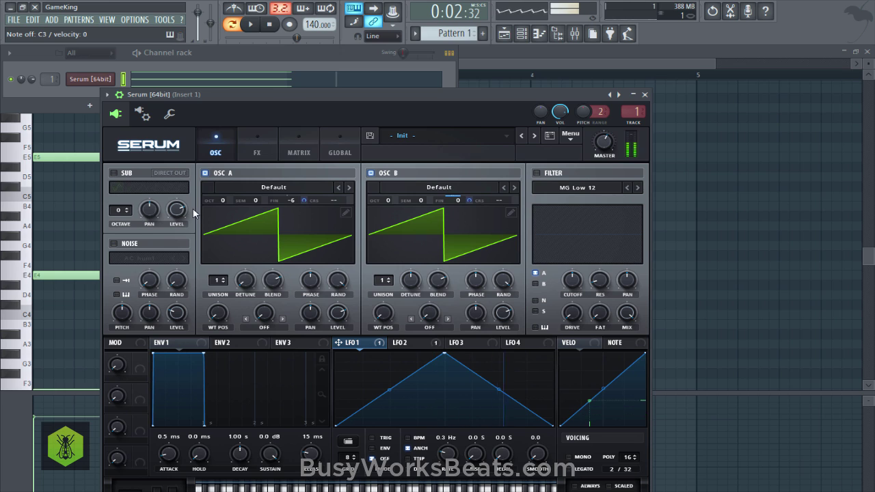
# Compare oscillator A at octave -1 and octave 0 during playback
pyautogui.moveTo(224, 201); pyautogui.dragTo(223, 215)
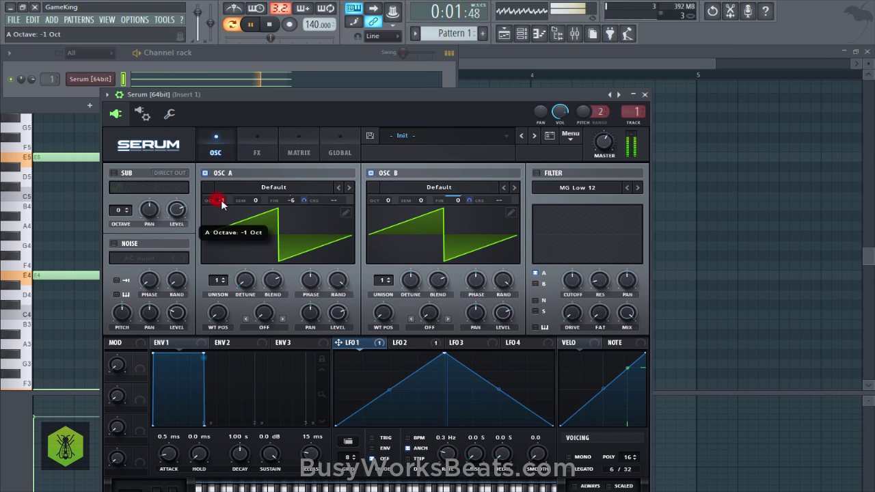
pyautogui.press('space')
pyautogui.doubleClick(227, 209)
pyautogui.click(252, 25)
pyautogui.click(268, 26)
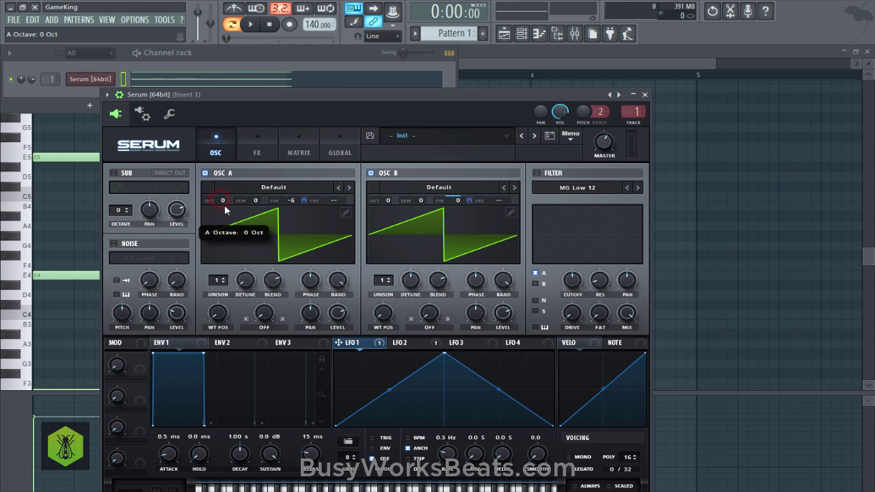
# Set oscillator A's octave back to -1, audition it, and close the Serum window
pyautogui.moveTo(224, 207); pyautogui.dragTo(224, 215)
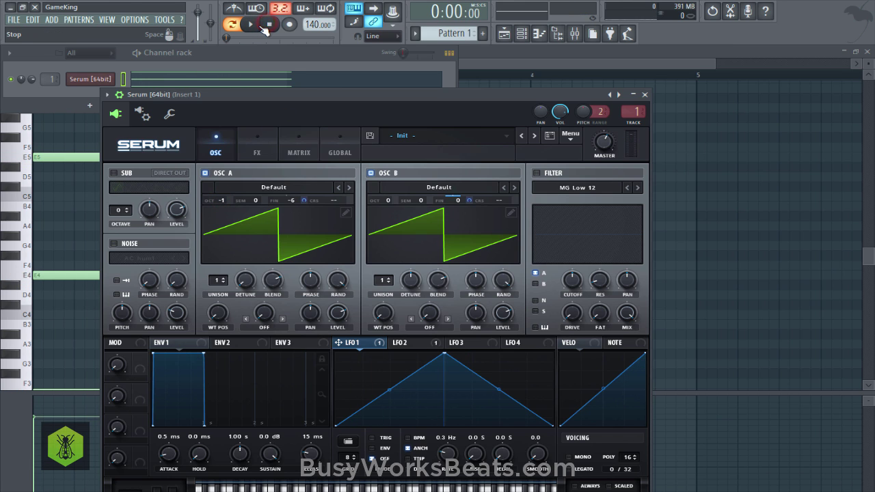
pyautogui.click(258, 25)
pyautogui.click(269, 25)
pyautogui.click(37, 365)
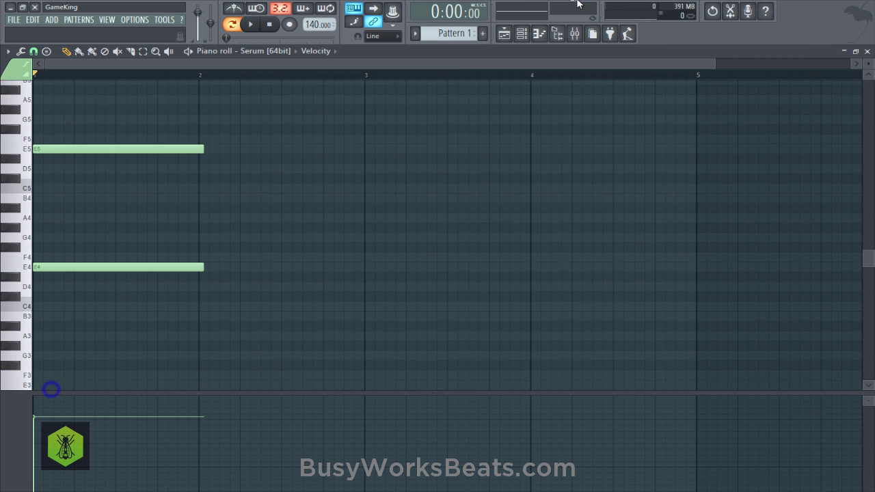
# Reopen the Serum instrument from the Serum channel in the Channel rack
pyautogui.click(523, 35)
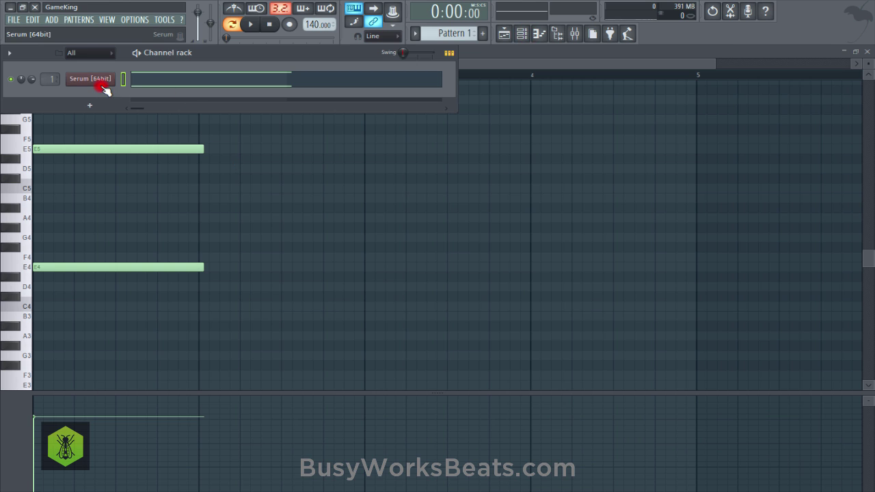
pyautogui.click(103, 86)
pyautogui.click(250, 25)
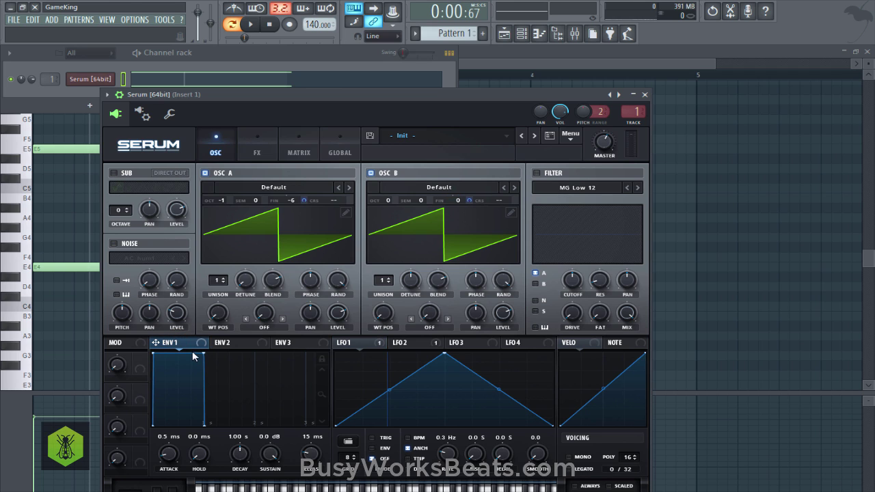
# Set envelope 1 to -inf sustain, 2.89 s decay and 1.65 s release
pyautogui.moveTo(271, 454)
pyautogui.mouseDown()
pyautogui.moveTo(271, 479)
pyautogui.moveTo(274, 452)
pyautogui.mouseUp()
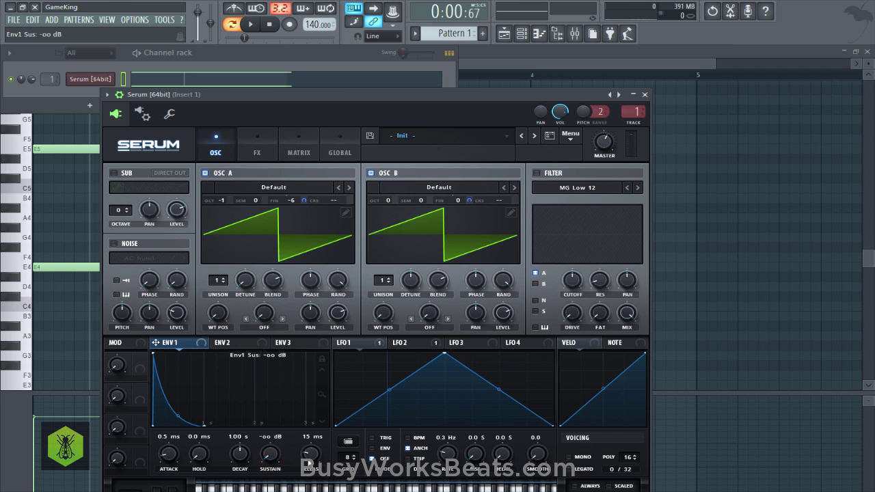
pyautogui.moveTo(240, 454); pyautogui.dragTo(239, 432)
pyautogui.click(250, 24)
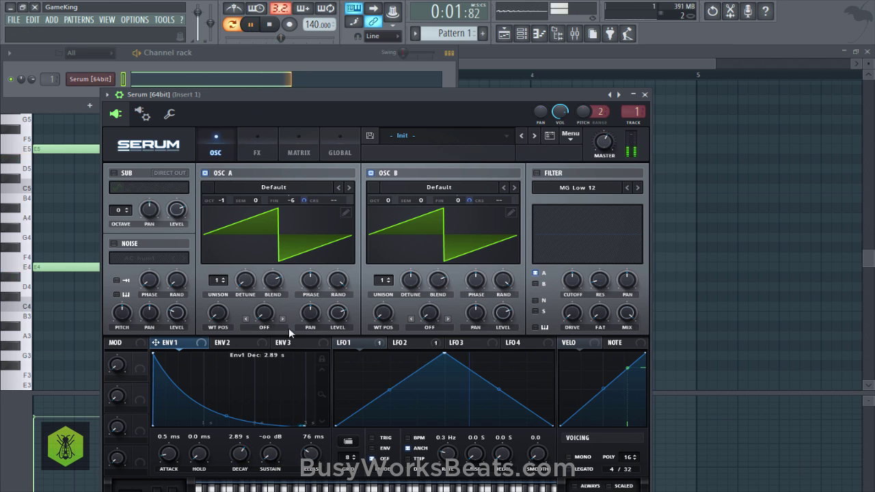
pyautogui.moveTo(308, 457); pyautogui.dragTo(307, 449)
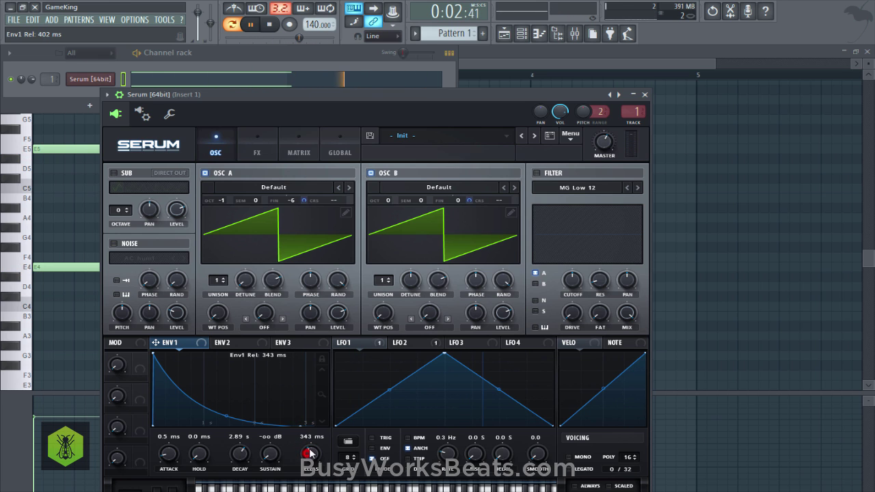
pyautogui.moveTo(311, 444); pyautogui.dragTo(309, 453)
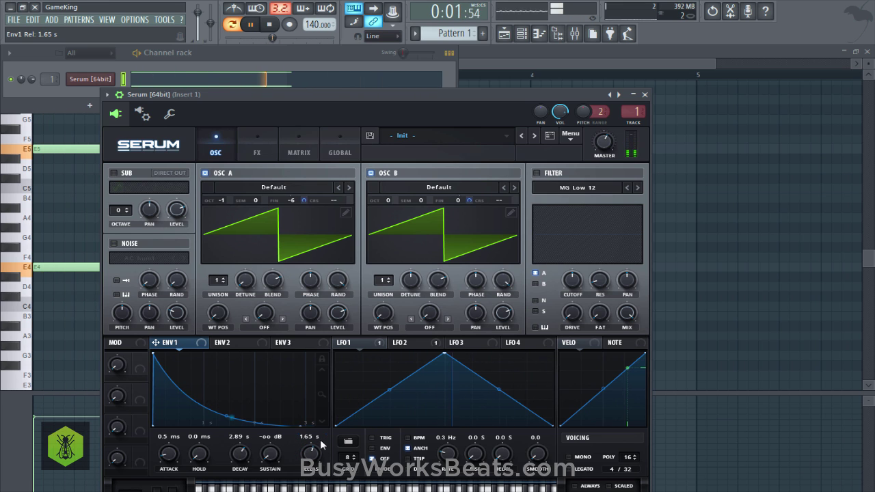
# Enable the filter for oscillators A and B, with envelope 1 modulating a 316 Hz cutoff
pyautogui.click(537, 173)
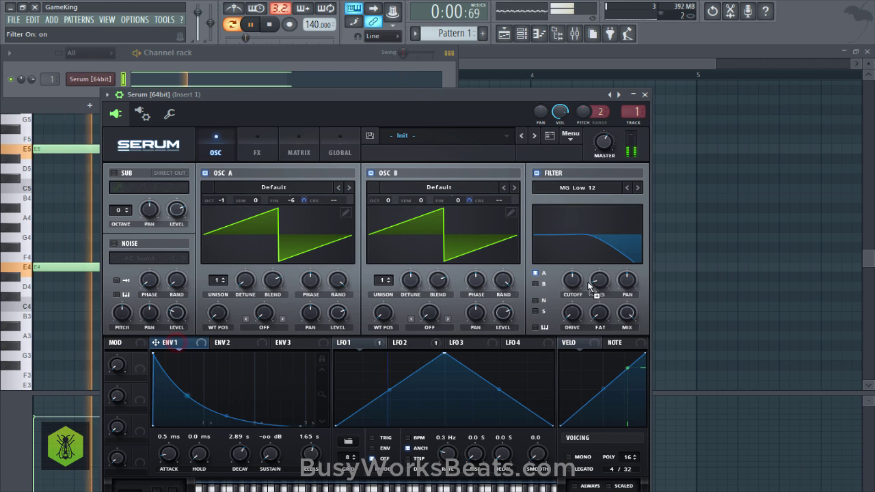
pyautogui.moveTo(575, 288); pyautogui.dragTo(573, 283)
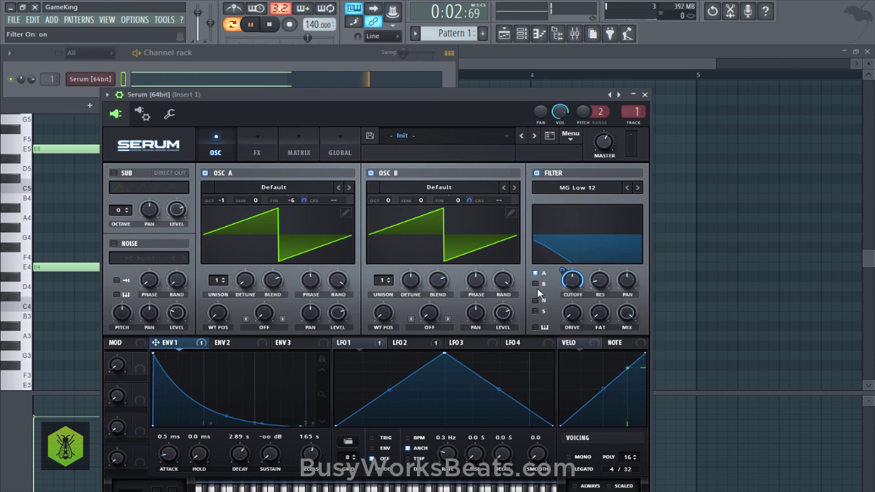
pyautogui.click(535, 283)
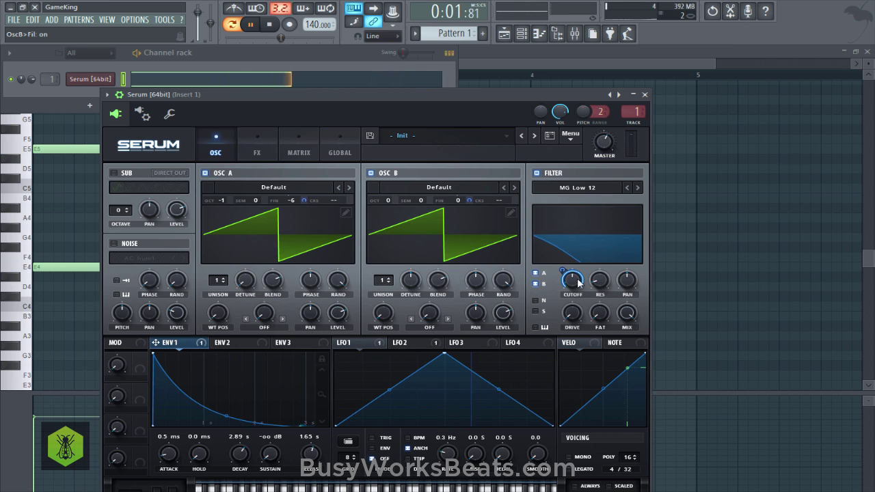
pyautogui.moveTo(566, 273); pyautogui.dragTo(564, 301)
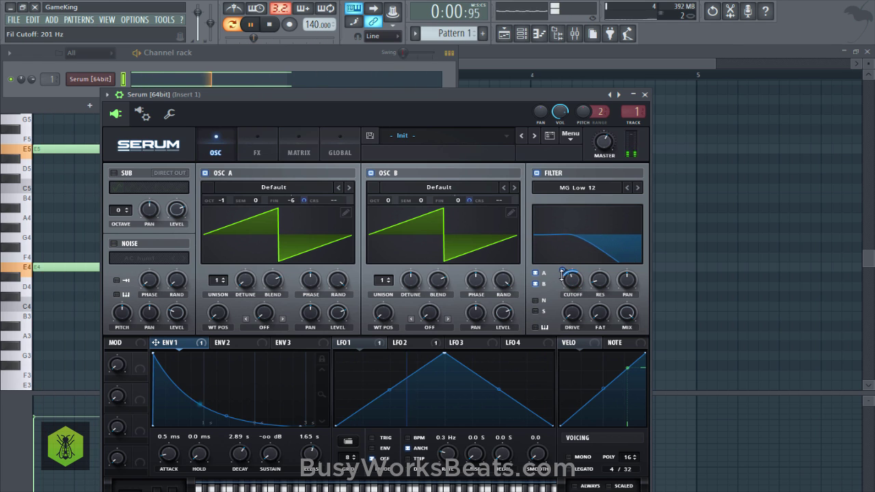
pyautogui.moveTo(574, 287); pyautogui.dragTo(572, 291)
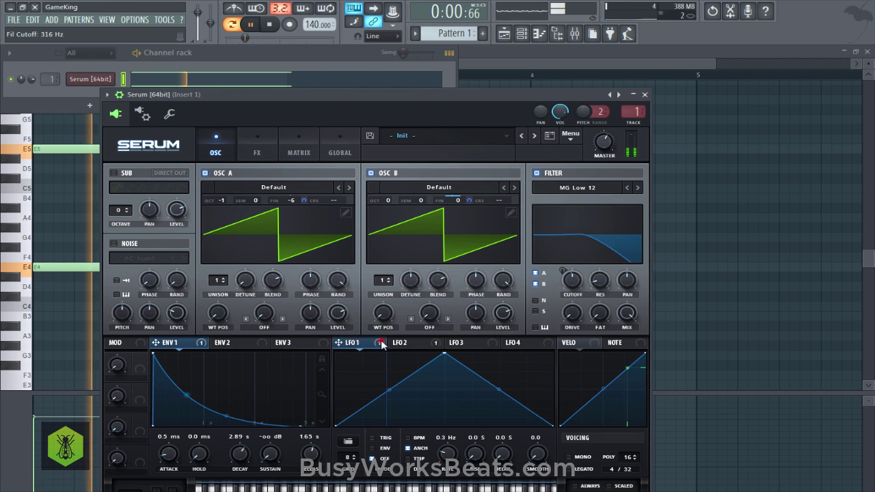
# Set LFO 1 to 1.6 Hz on oscillator B's fine-tune at depth 30, and master to 77%
pyautogui.moveTo(448, 454); pyautogui.dragTo(446, 454)
pyautogui.moveTo(469, 198); pyautogui.dragTo(467, 200)
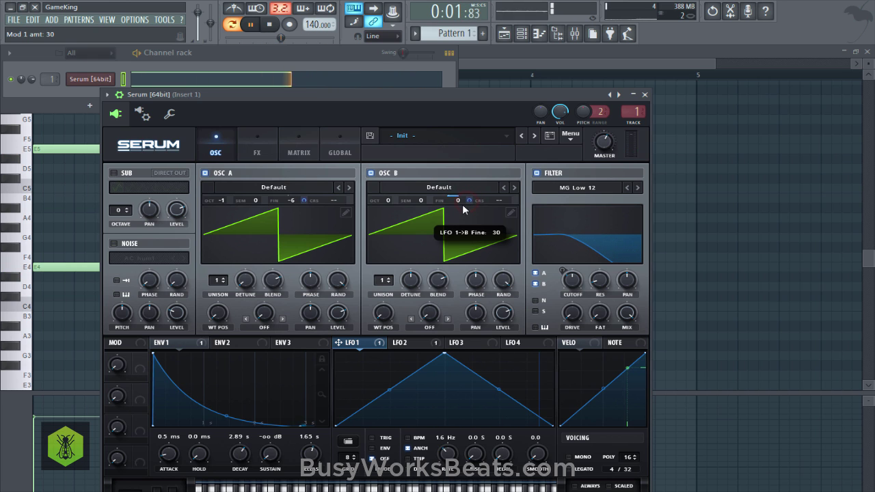
pyautogui.click(609, 144)
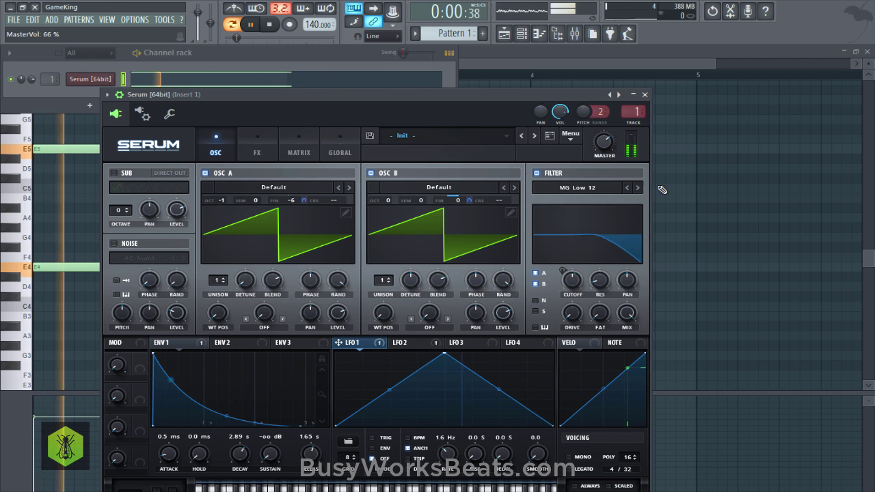
pyautogui.scroll(3, 607, 143)
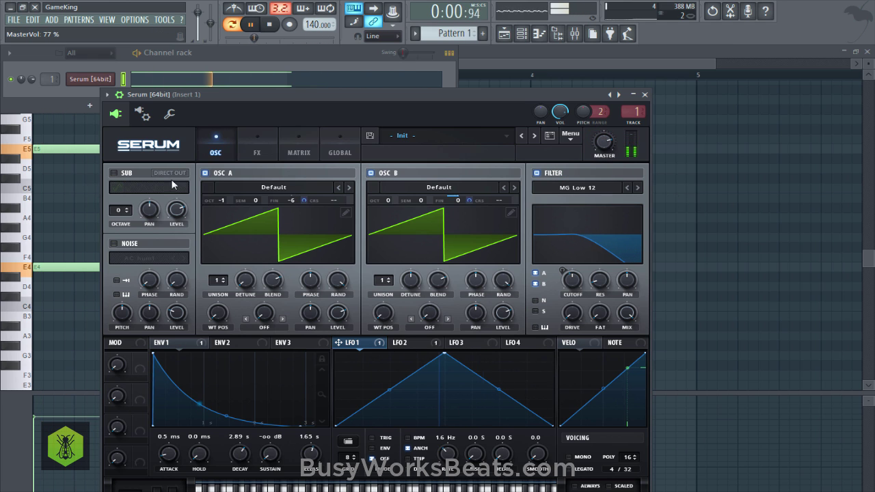
# Enable the sub oscillator and lower its octave to -2
pyautogui.click(115, 173)
pyautogui.click(127, 212)
pyautogui.click(127, 214)
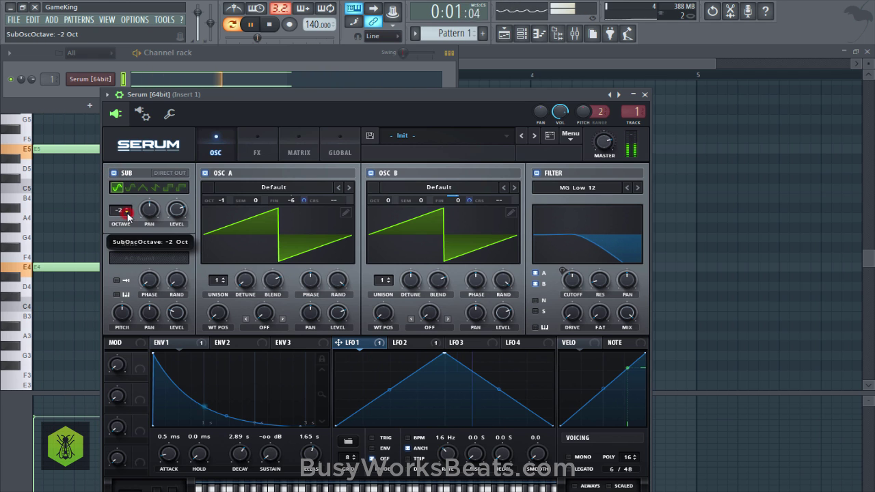
# Load the MsAw wavetable into oscillator B and briefly mute oscillator A to compare
pyautogui.click(485, 186)
pyautogui.moveTo(442, 203)
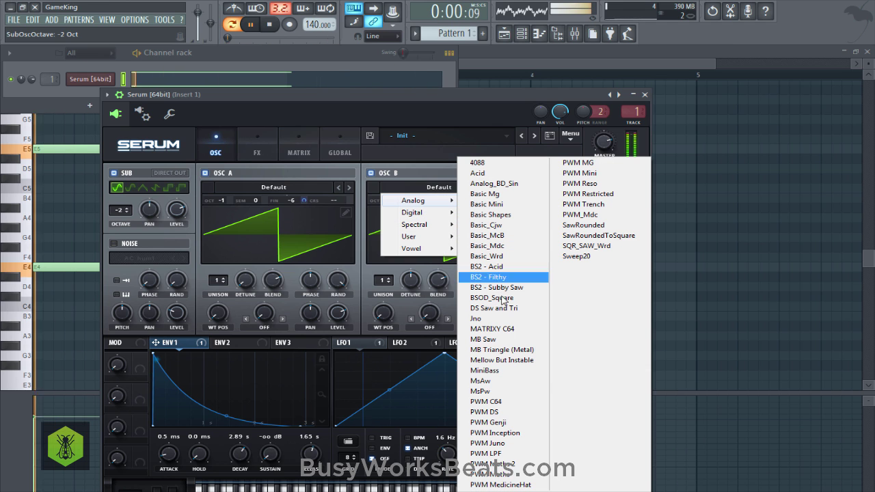
pyautogui.click(486, 381)
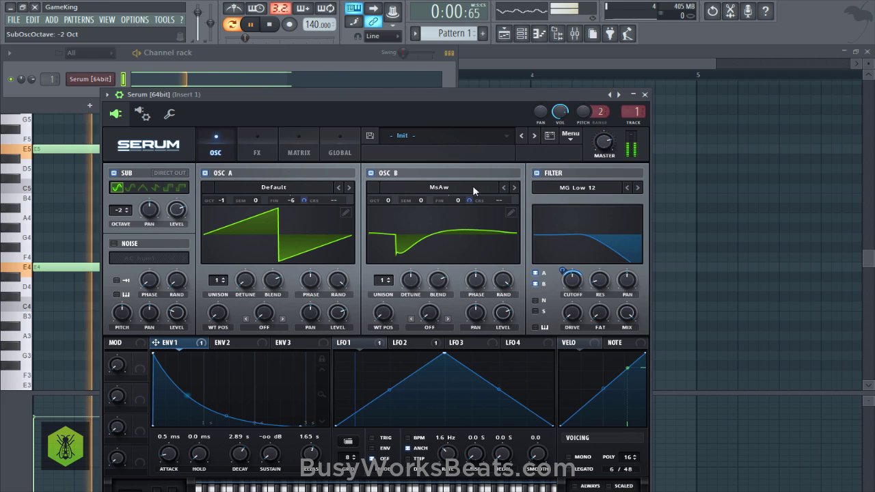
pyautogui.click(204, 172)
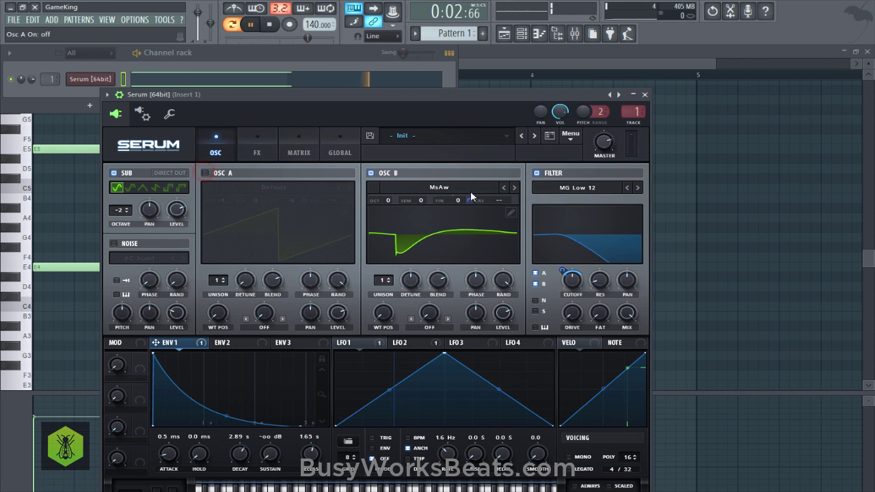
pyautogui.click(205, 173)
# Load the Analog SawRounded wavetable into oscillator A
pyautogui.click(274, 187)
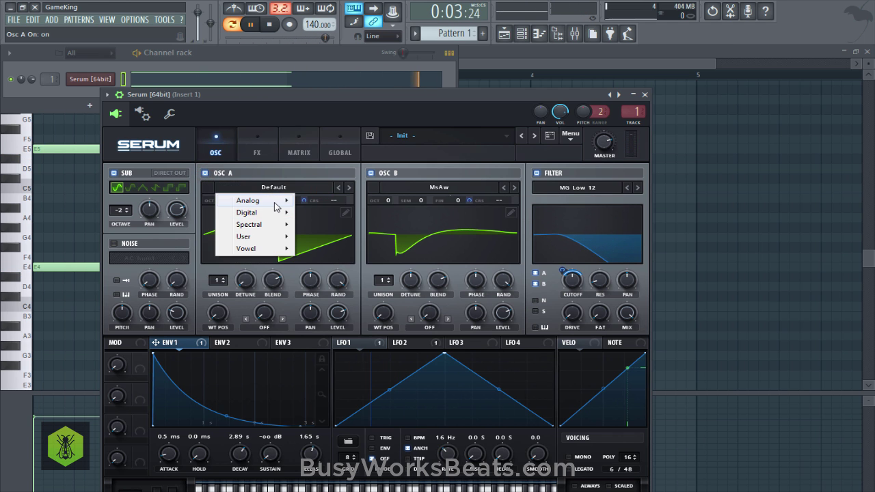
pyautogui.moveTo(277, 207)
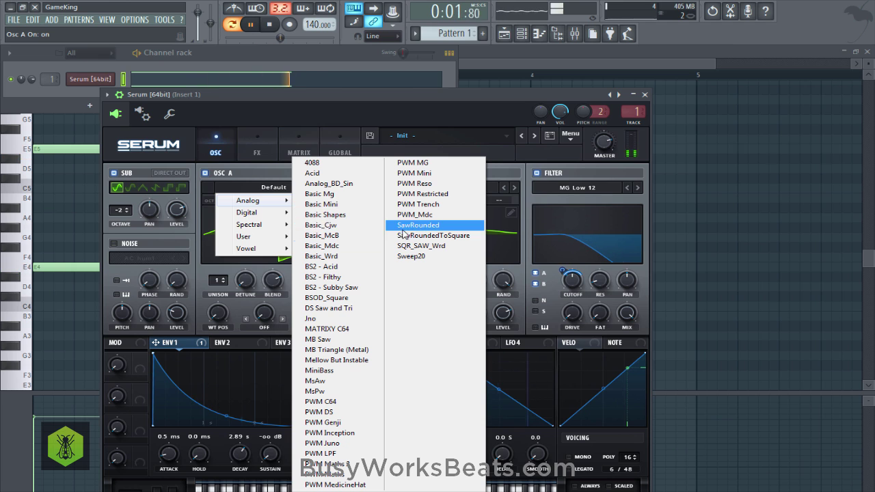
pyautogui.click(408, 225)
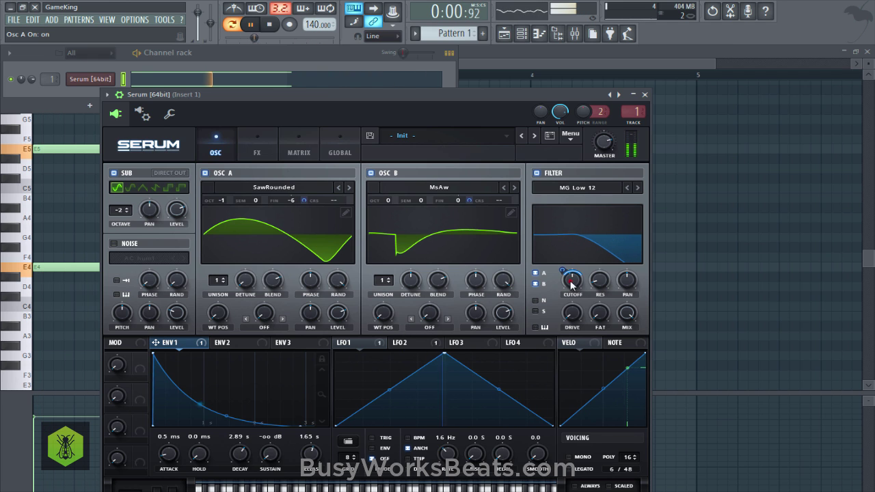
# Lower the filter cutoff to about 478 Hz
pyautogui.moveTo(564, 275)
pyautogui.scroll(3, 573, 281)
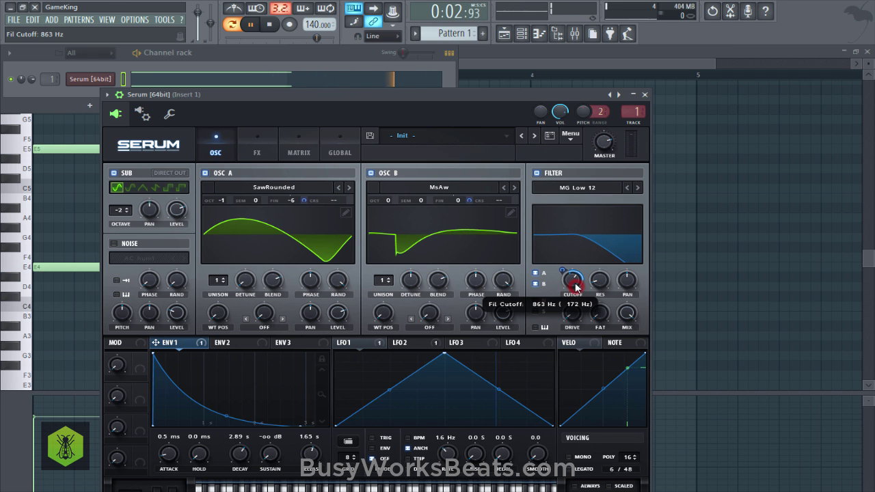
pyautogui.scroll(-3, 576, 288)
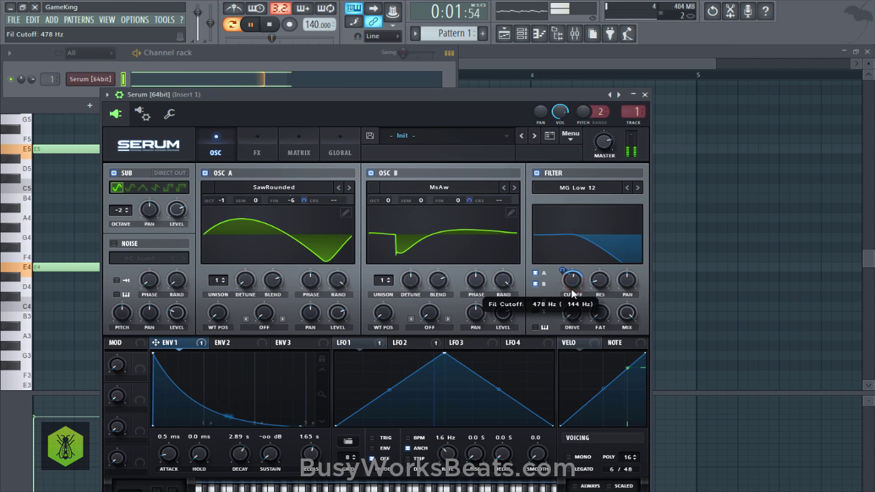
# Enable Serum's delay with both times at 1/2 and the mix at about 33%
pyautogui.click(258, 147)
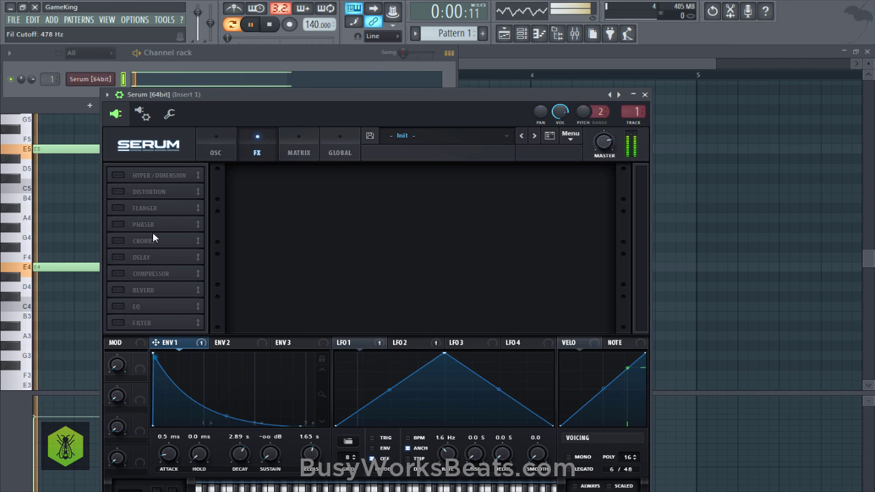
pyautogui.click(120, 257)
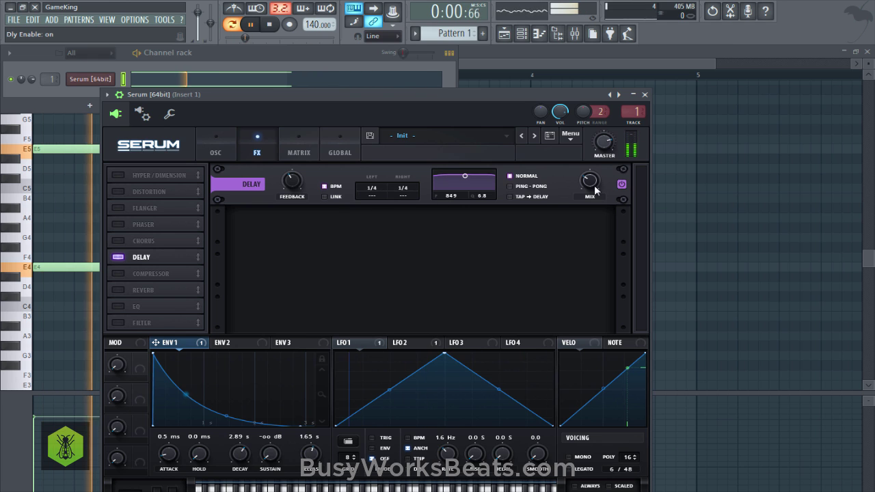
pyautogui.click(383, 193)
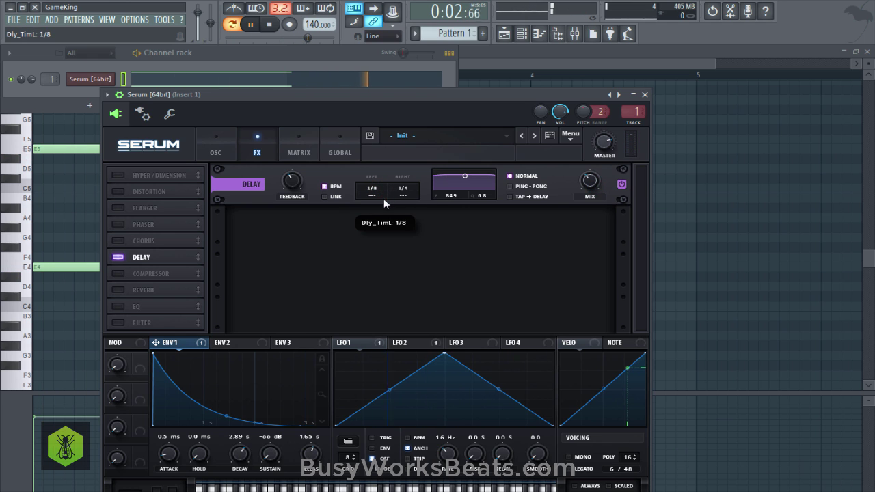
pyautogui.moveTo(384, 200); pyautogui.dragTo(405, 186)
pyautogui.click(404, 191)
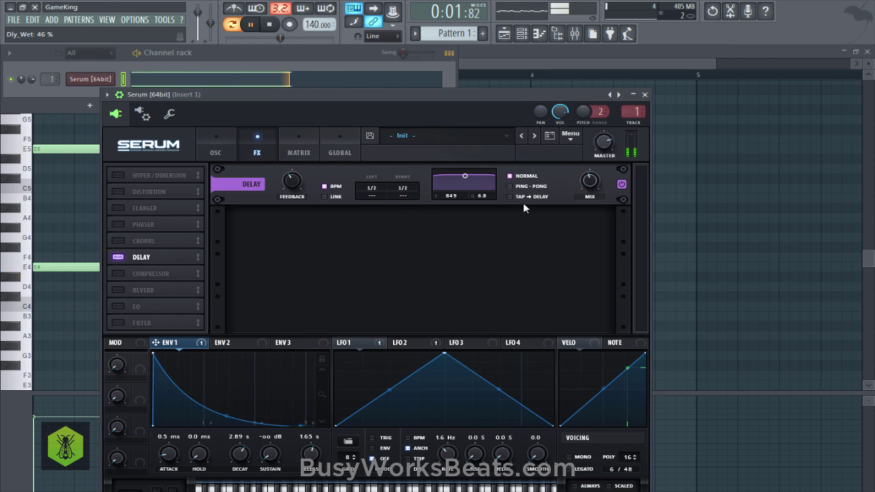
pyautogui.click(592, 186)
pyautogui.moveTo(555, 197); pyautogui.dragTo(508, 191)
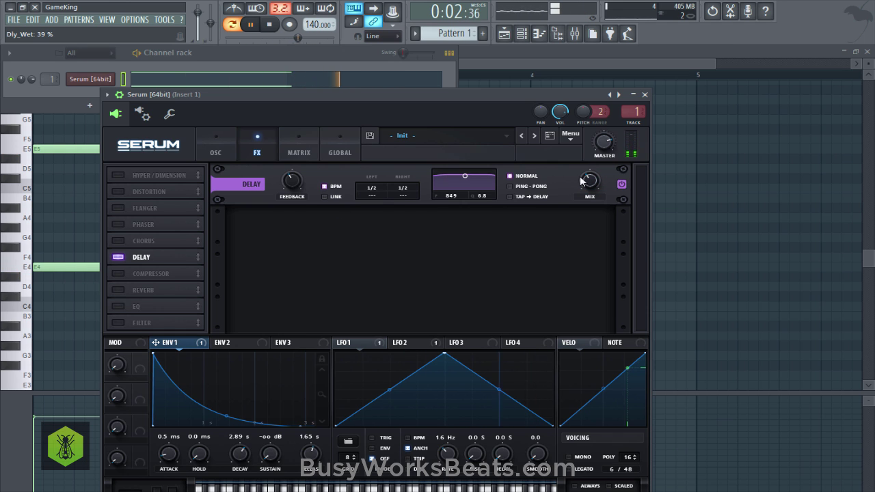
pyautogui.moveTo(582, 180); pyautogui.dragTo(587, 204)
# Enable the reverb, adjust its mix, and set its size to about 43%
pyautogui.click(143, 290)
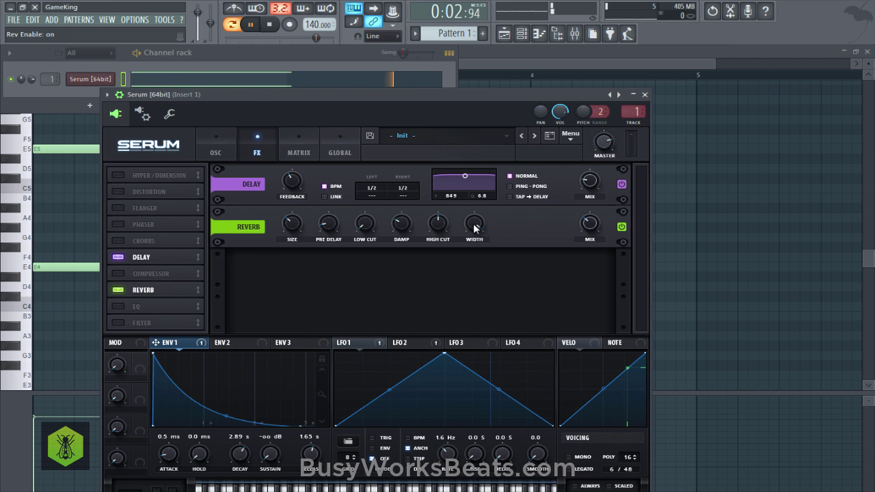
pyautogui.moveTo(589, 224); pyautogui.dragTo(590, 230)
pyautogui.moveTo(292, 220); pyautogui.dragTo(378, 241)
pyautogui.moveTo(291, 225); pyautogui.dragTo(288, 236)
# Reopen Serum, detune oscillator A's fine tune to -30 cents, and set LFO 2 to 1.4 Hz
pyautogui.click(645, 95)
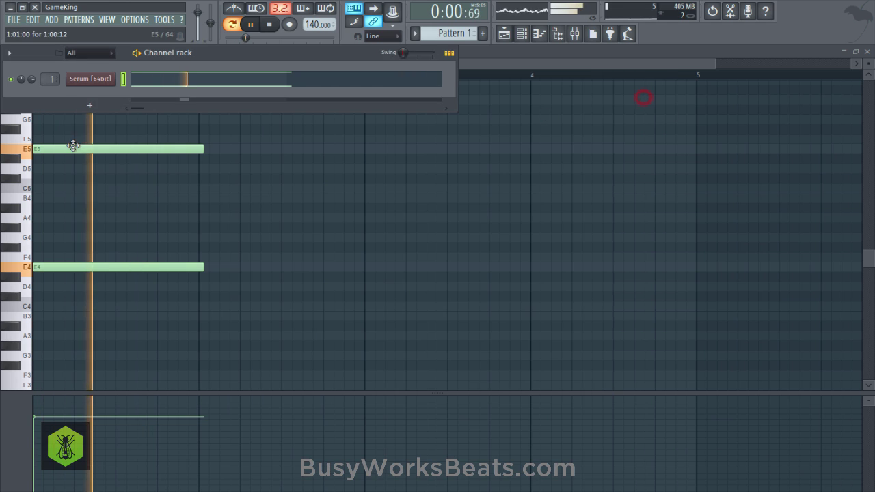
pyautogui.click(99, 83)
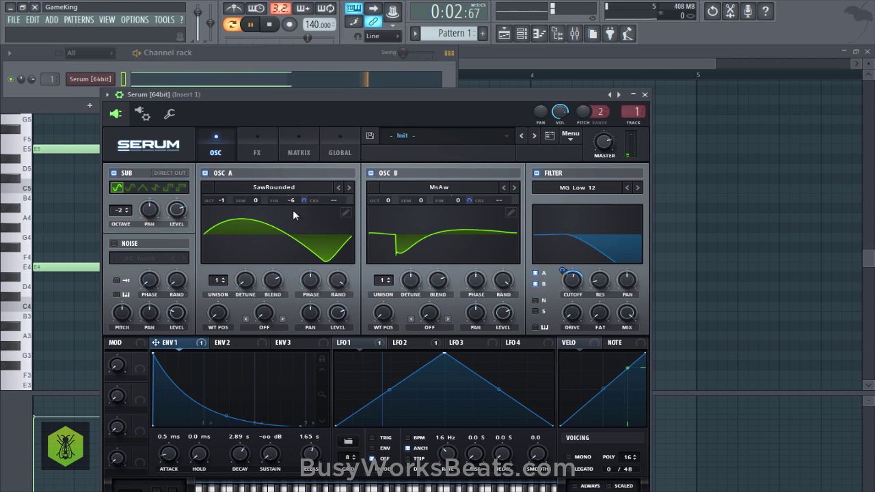
pyautogui.click(364, 343)
pyautogui.click(408, 343)
pyautogui.moveTo(303, 200); pyautogui.dragTo(286, 217)
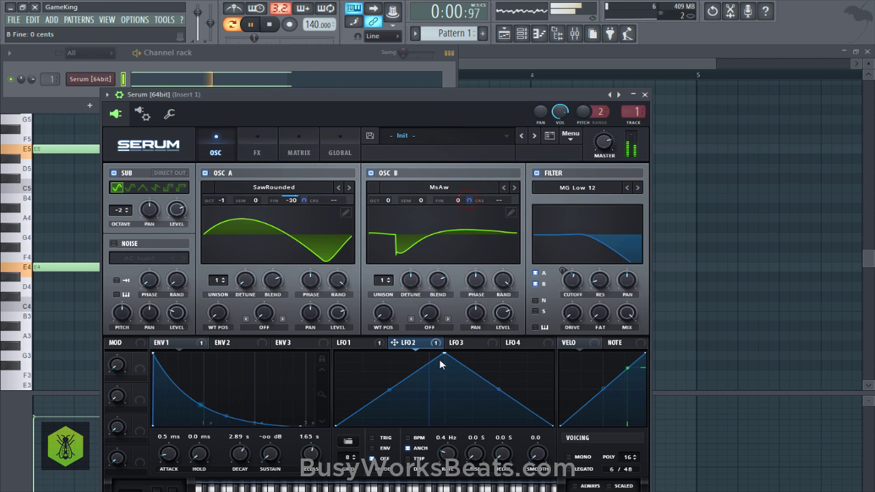
pyautogui.moveTo(441, 465); pyautogui.dragTo(446, 450)
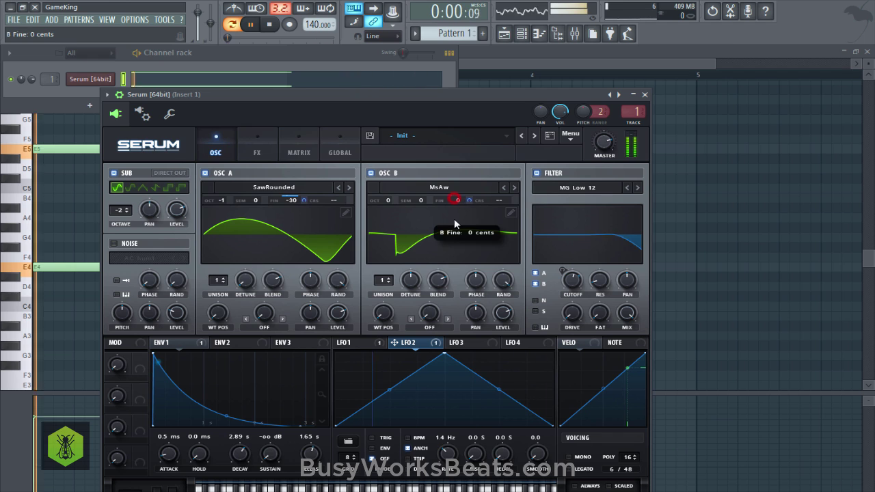
# Route LFO 1 to oscillator B's fine tune at amount 63 and slow LFO 1 to 0.7 Hz
pyautogui.click(348, 343)
pyautogui.moveTo(338, 342); pyautogui.dragTo(471, 179)
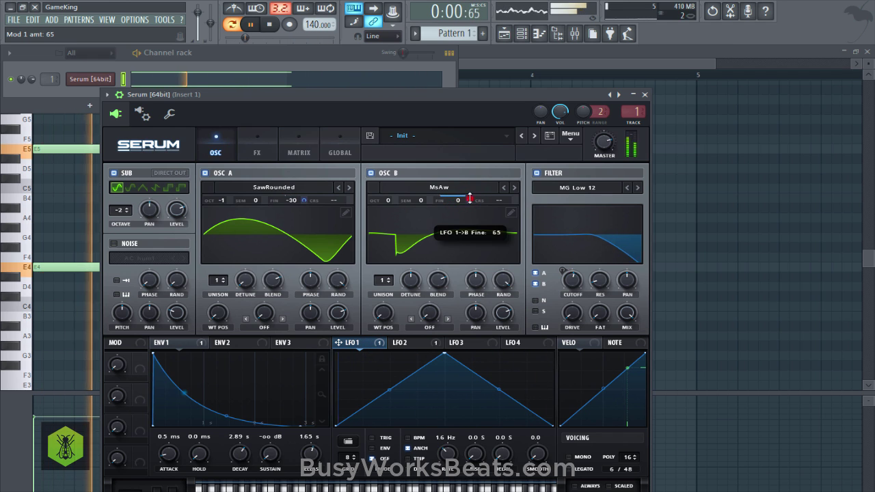
pyautogui.moveTo(470, 198); pyautogui.dragTo(470, 200)
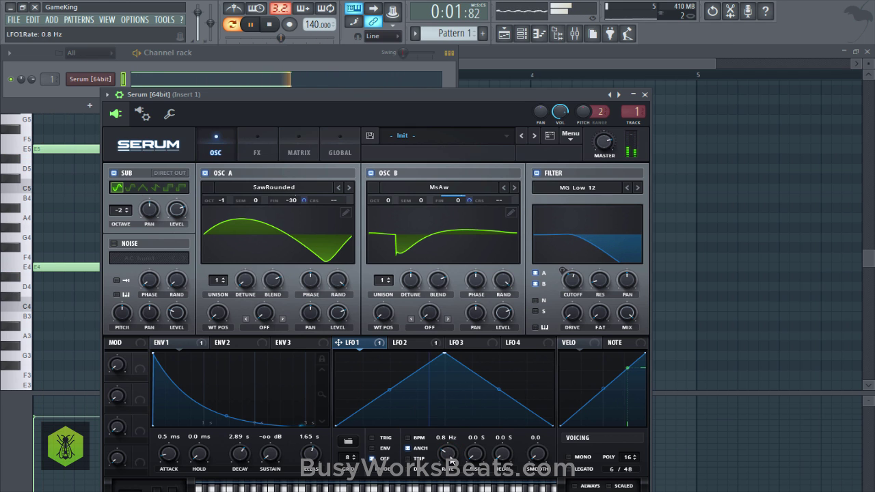
pyautogui.scroll(-1, 448, 455)
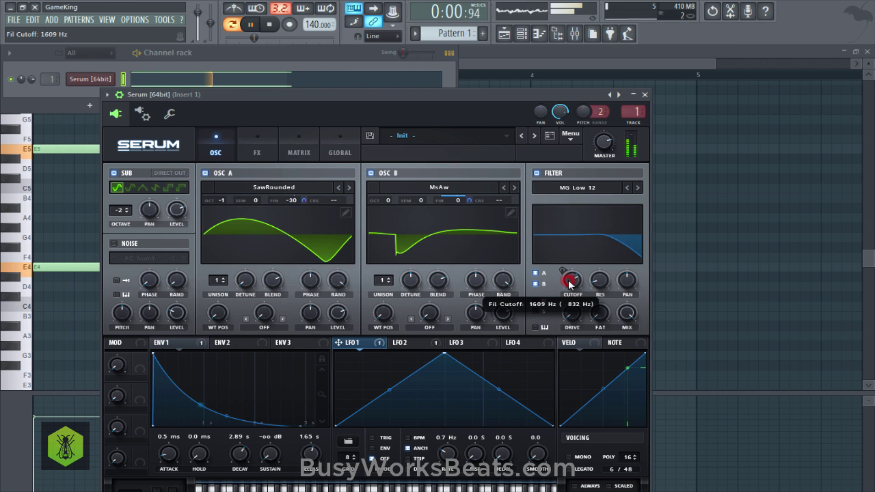
# Reset oscillator A's fine tune to 0 cents with Reset Control
pyautogui.moveTo(471, 200)
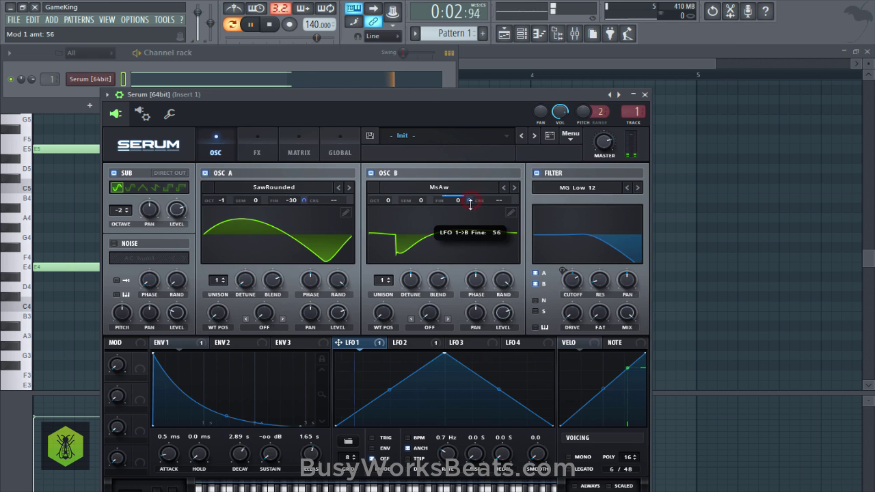
pyautogui.rightClick(294, 200)
pyautogui.click(327, 255)
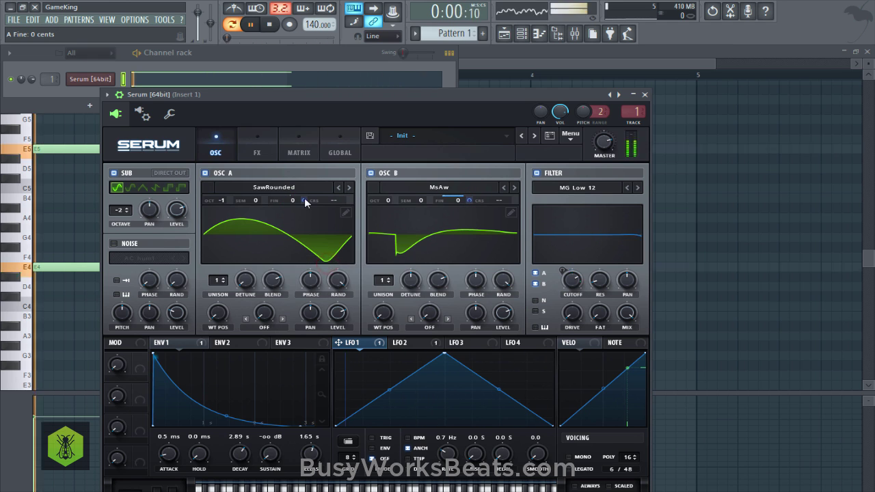
pyautogui.click(409, 343)
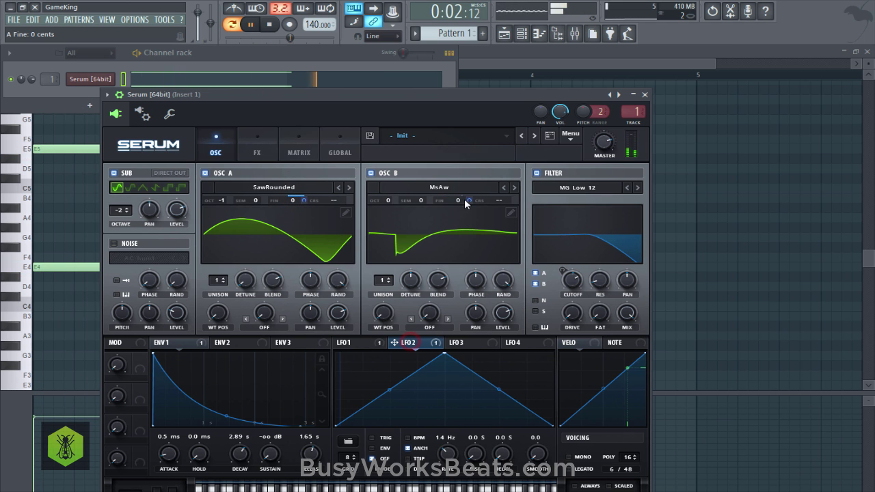
pyautogui.rightClick(294, 199)
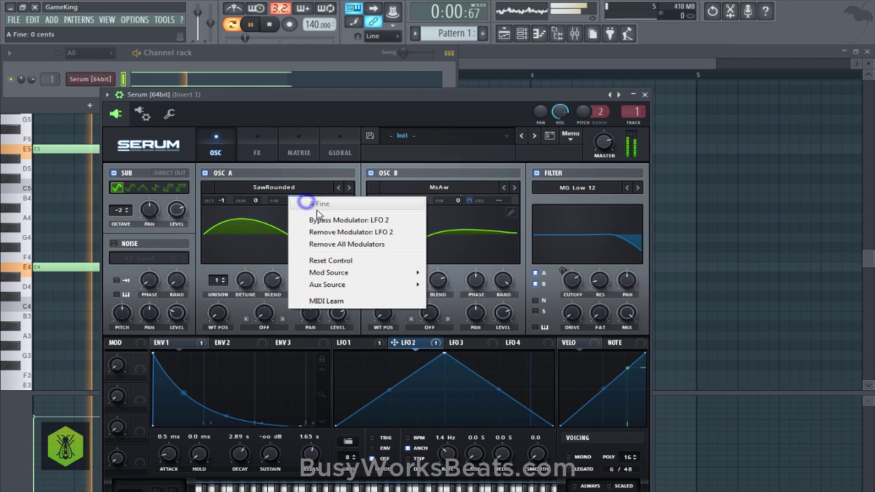
pyautogui.click(328, 261)
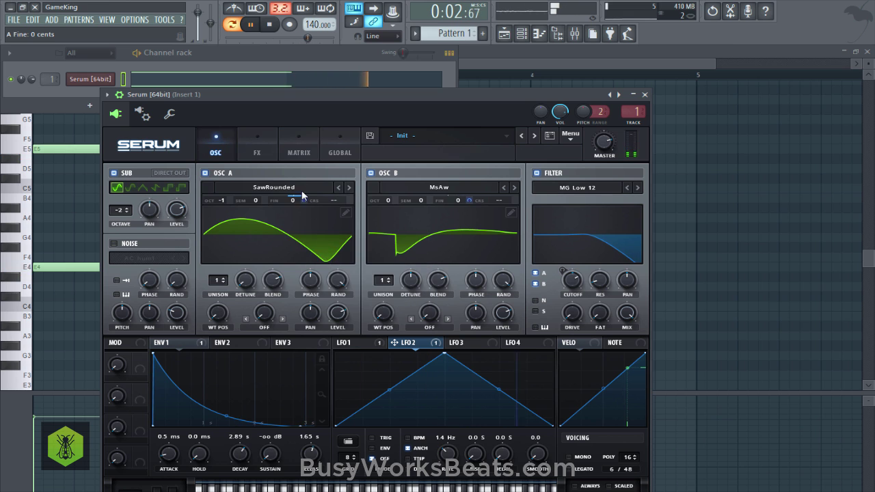
# Reset A's fine tune once more and remove all its modulators
pyautogui.rightClick(305, 198)
pyautogui.moveTo(335, 272)
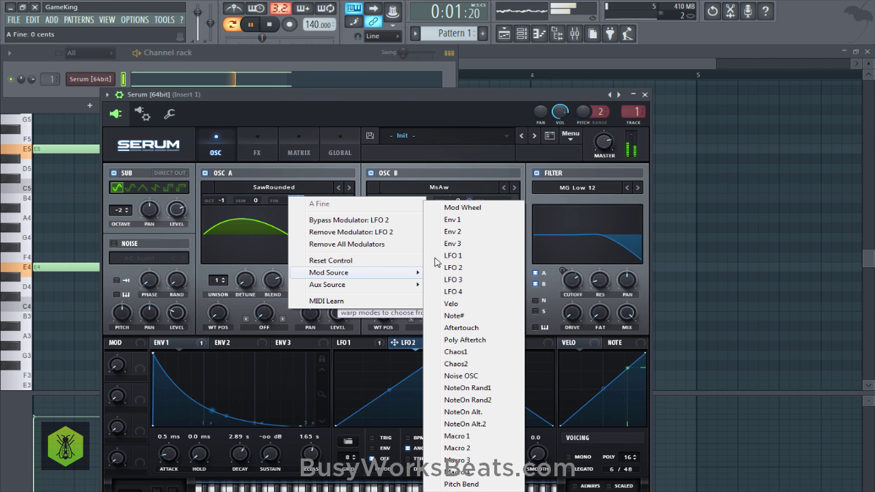
pyautogui.click(349, 261)
pyautogui.rightClick(294, 198)
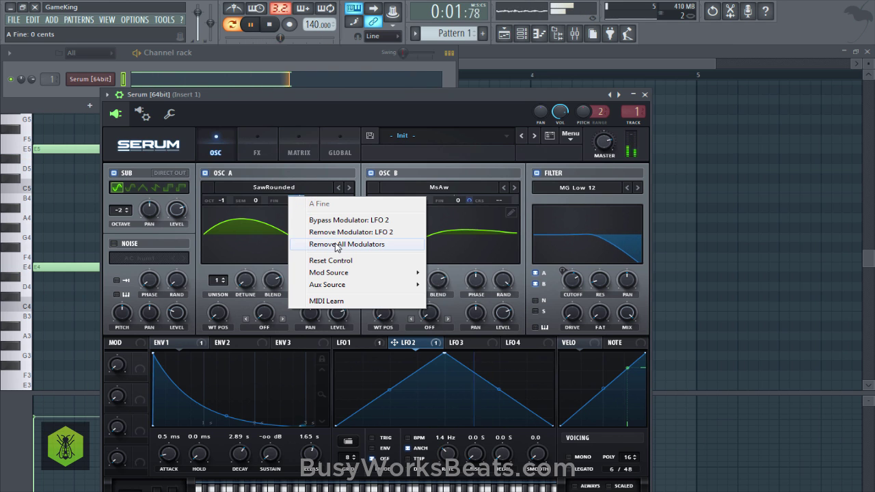
pyautogui.click(335, 244)
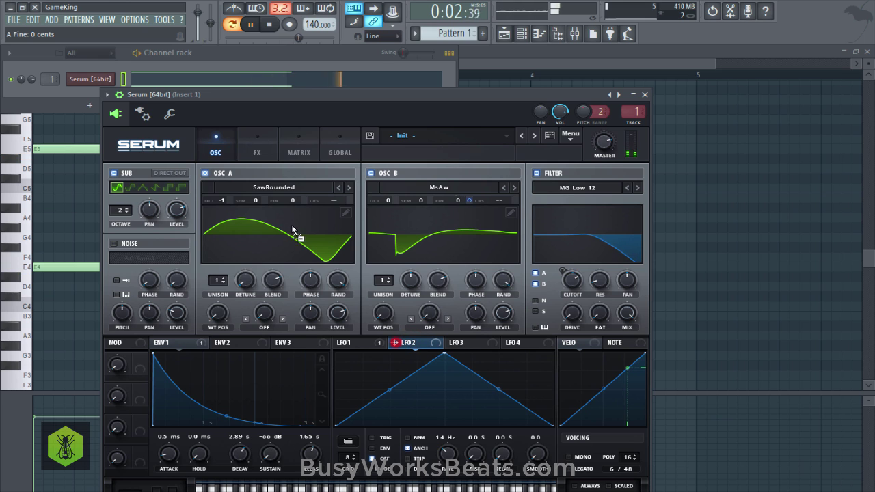
# Route LFO 2 to A's fine tune, add unison to oscillator B, set B's octave to 0 and ENV 1 decay to 1.93 s
pyautogui.moveTo(285, 203); pyautogui.dragTo(313, 208)
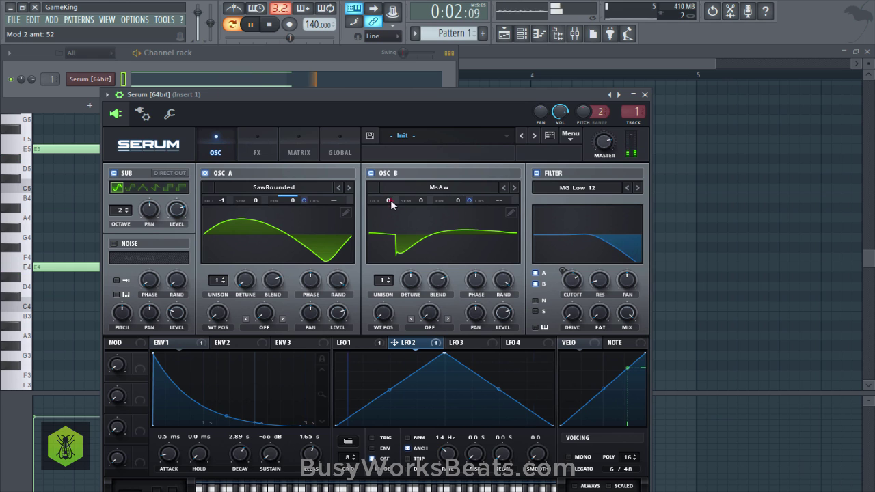
pyautogui.moveTo(391, 202); pyautogui.dragTo(389, 205)
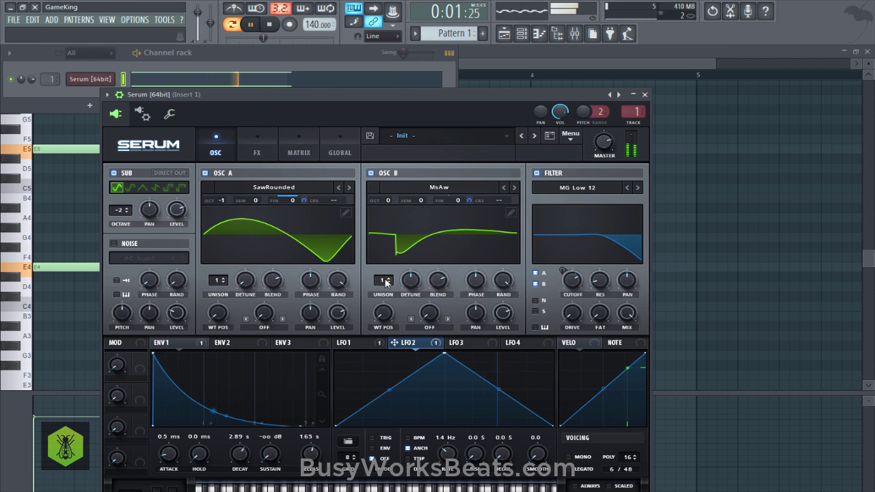
pyautogui.moveTo(386, 282); pyautogui.dragTo(411, 282)
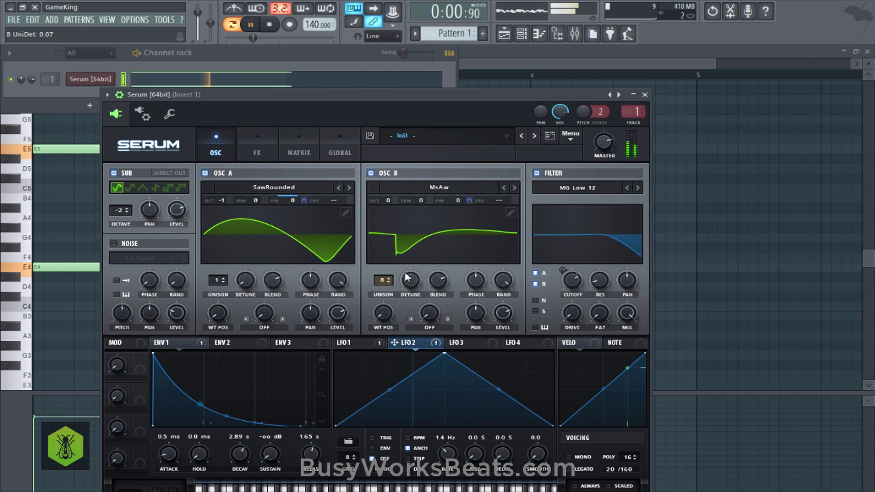
pyautogui.moveTo(389, 208)
pyautogui.mouseDown()
pyautogui.moveTo(388, 225)
pyautogui.moveTo(387, 196)
pyautogui.mouseUp()
pyautogui.moveTo(241, 453); pyautogui.dragTo(243, 456)
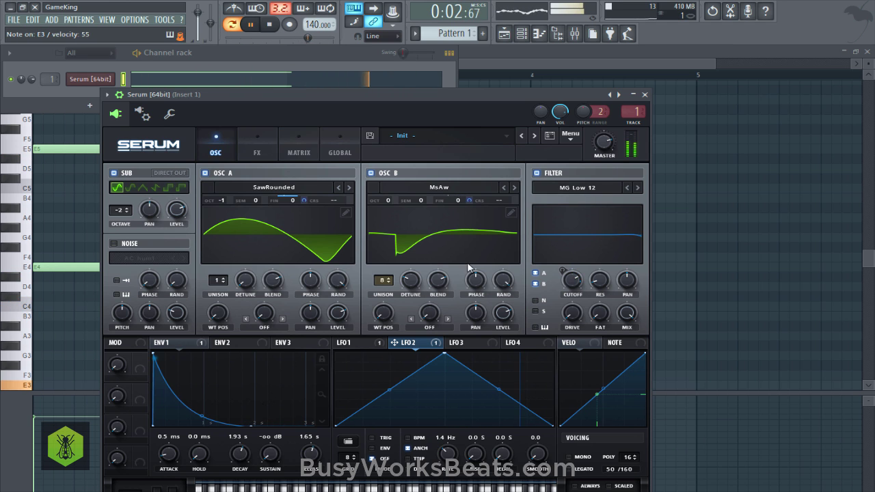
# Stop playback and delete all existing notes in the pattern
pyautogui.click(765, 215)
pyautogui.press('space')
pyautogui.hotkey('ctrl', 'a')
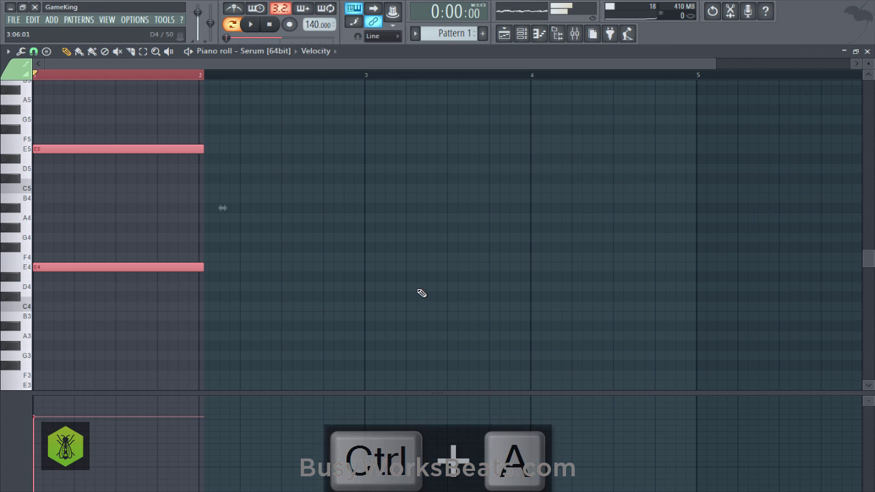
pyautogui.press('Delete')
pyautogui.scroll(3, 181, 154)
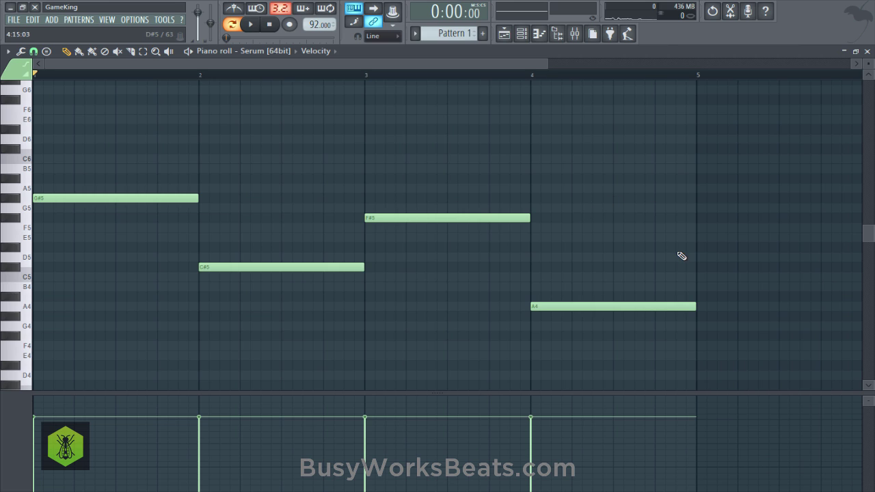
# Shift the G#5, C#5, F#5, A4 melody down an octave, play it, then back up
pyautogui.moveTo(120, 189); pyautogui.dragTo(648, 367)
pyautogui.hotkey('ctrl', 'Down')
pyautogui.press('space')
pyautogui.scroll(3, 407, 204)
pyautogui.hotkey('ctrl', 'Up')
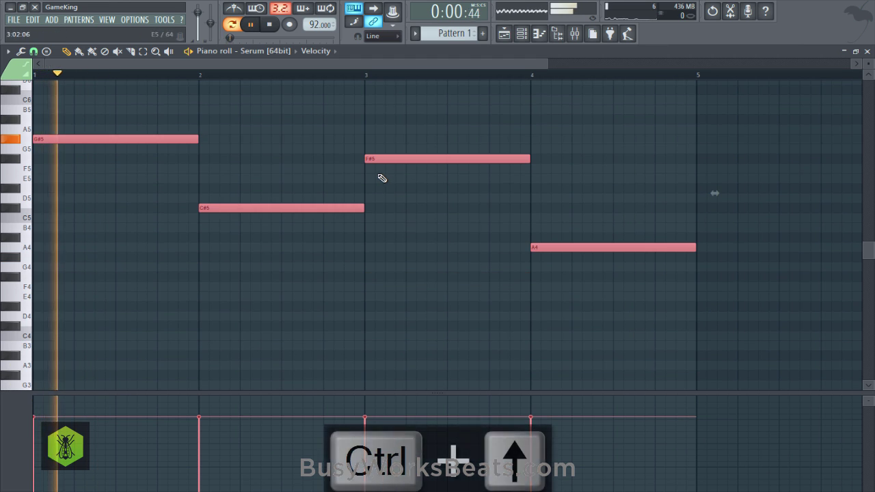
pyautogui.click(451, 130)
# Open the Mixer briefly and return to the piano roll
pyautogui.click(574, 33)
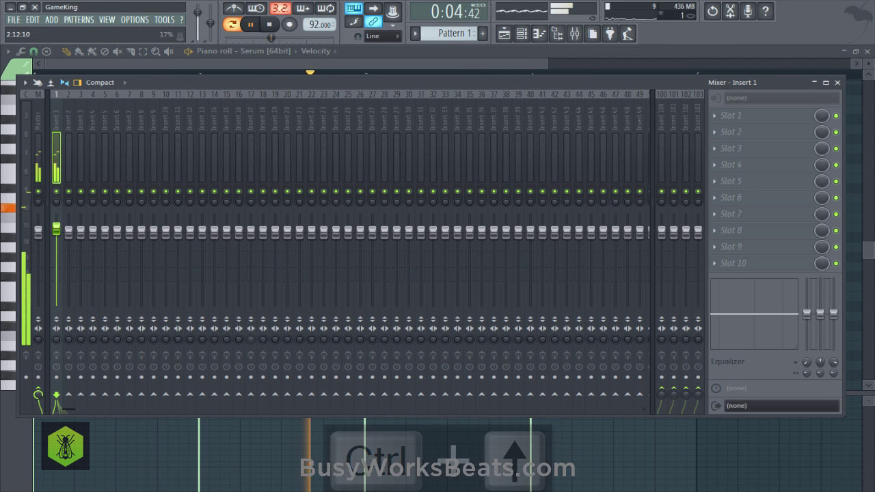
pyautogui.click(316, 428)
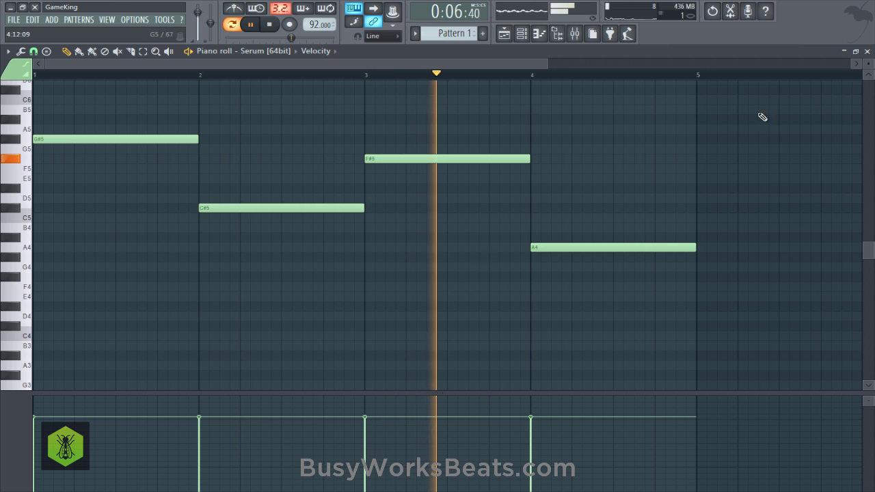
pyautogui.scroll(-3, 445, 74)
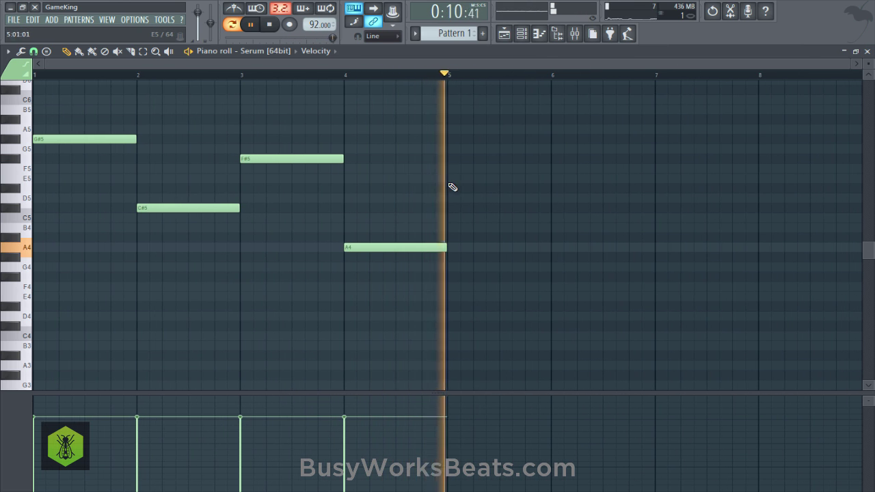
# Reopen Serum from the Channel rack and raise oscillator A's unison to 8 voices
pyautogui.click(525, 35)
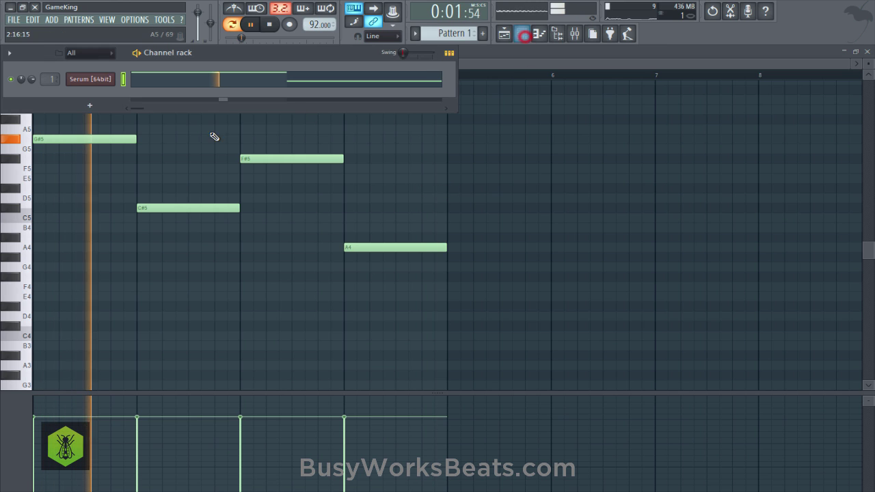
pyautogui.click(96, 79)
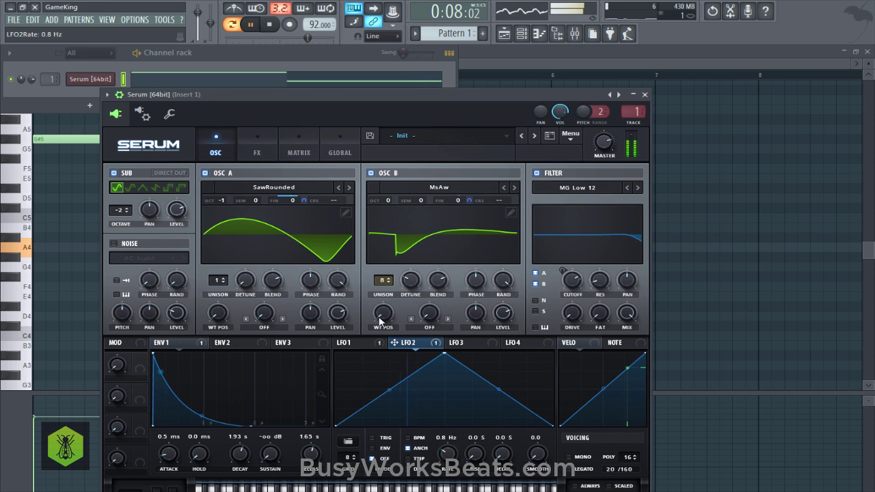
pyautogui.moveTo(227, 282)
pyautogui.mouseDown()
pyautogui.moveTo(230, 256)
pyautogui.moveTo(218, 277)
pyautogui.moveTo(242, 276)
pyautogui.mouseUp()
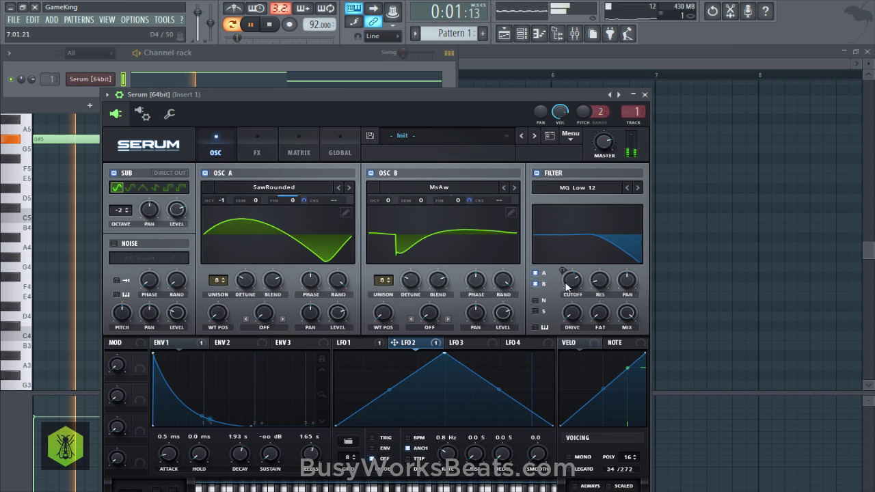
# Tick the filter routing for both oscillator A and oscillator B
pyautogui.click(536, 282)
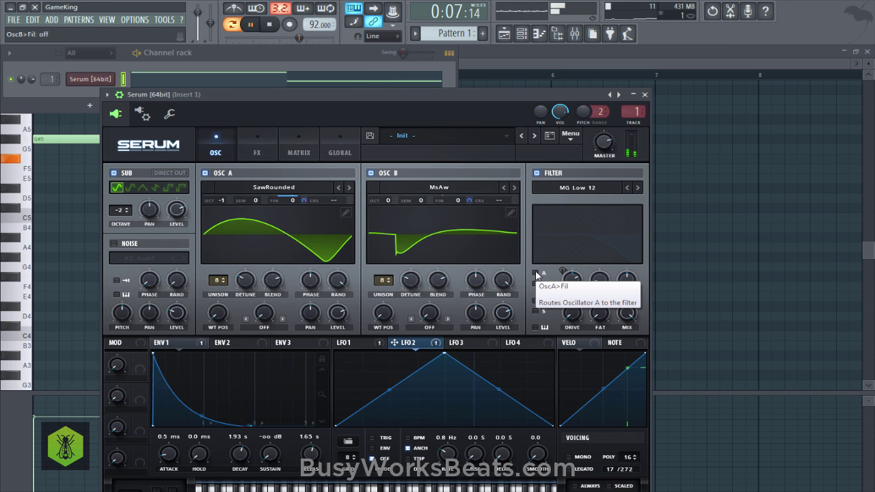
pyautogui.click(537, 274)
pyautogui.click(536, 283)
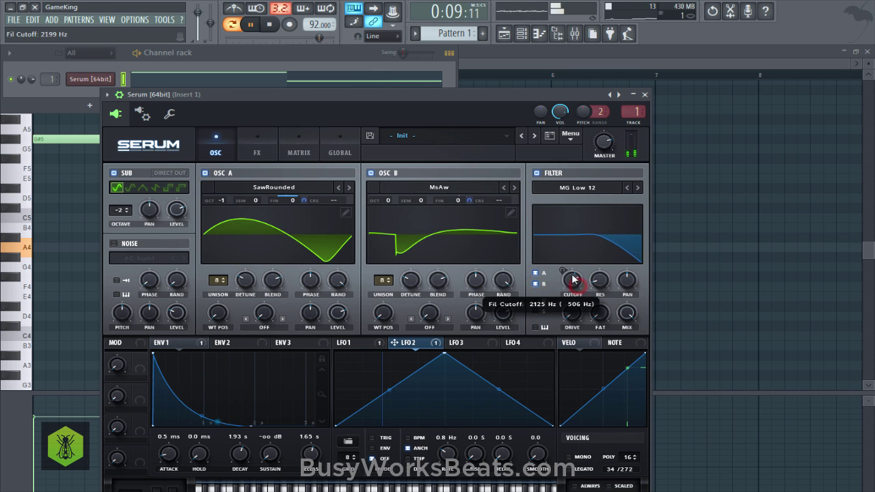
pyautogui.moveTo(573, 291)
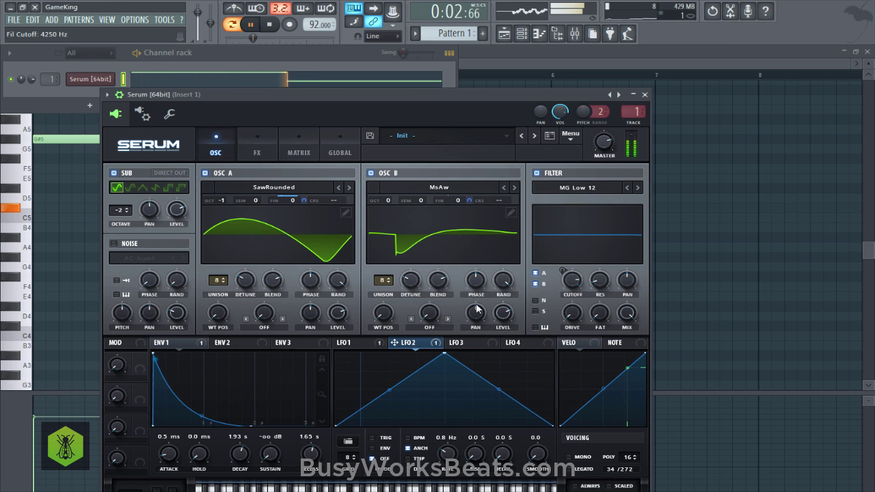
pyautogui.moveTo(476, 309)
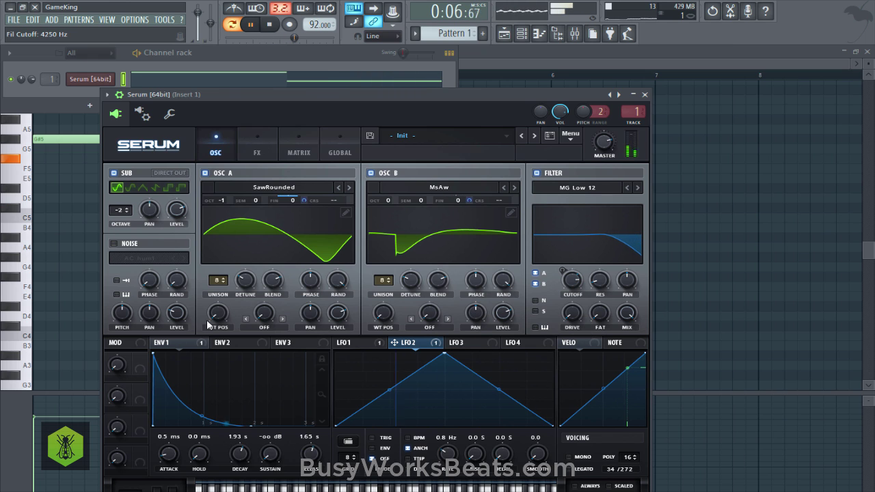
# Try Serum's chorus with the mix around 55%, then switch it off
pyautogui.click(258, 152)
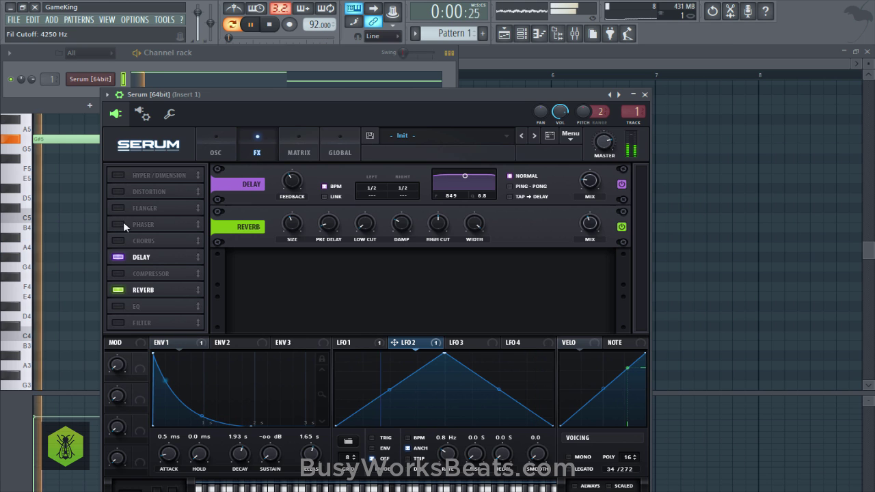
pyautogui.click(138, 242)
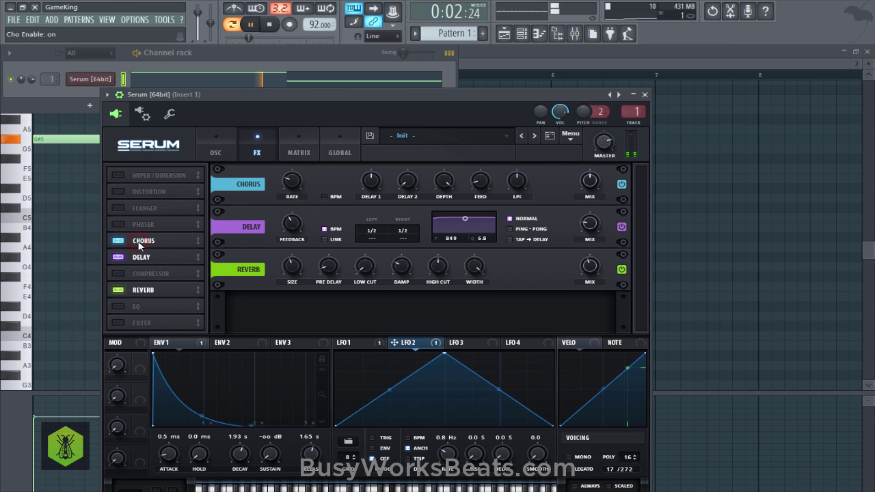
pyautogui.moveTo(590, 192); pyautogui.dragTo(587, 165)
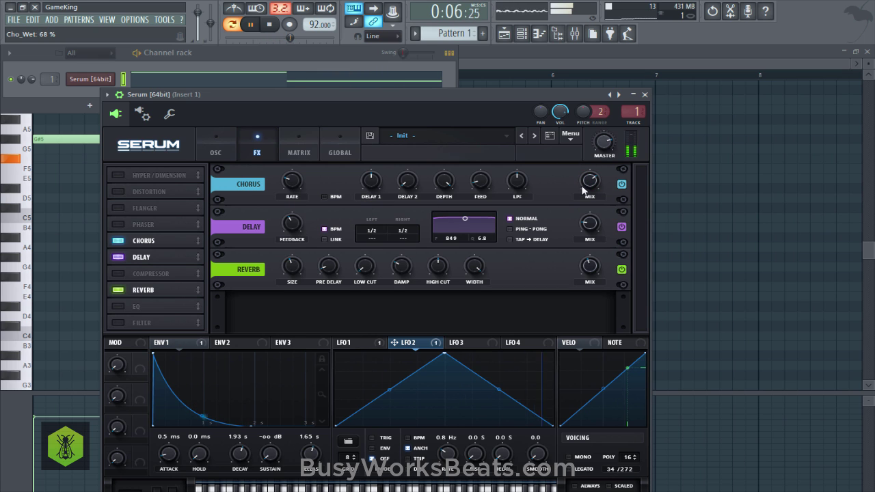
pyautogui.moveTo(588, 190)
pyautogui.mouseDown()
pyautogui.moveTo(592, 201)
pyautogui.moveTo(588, 193)
pyautogui.mouseUp()
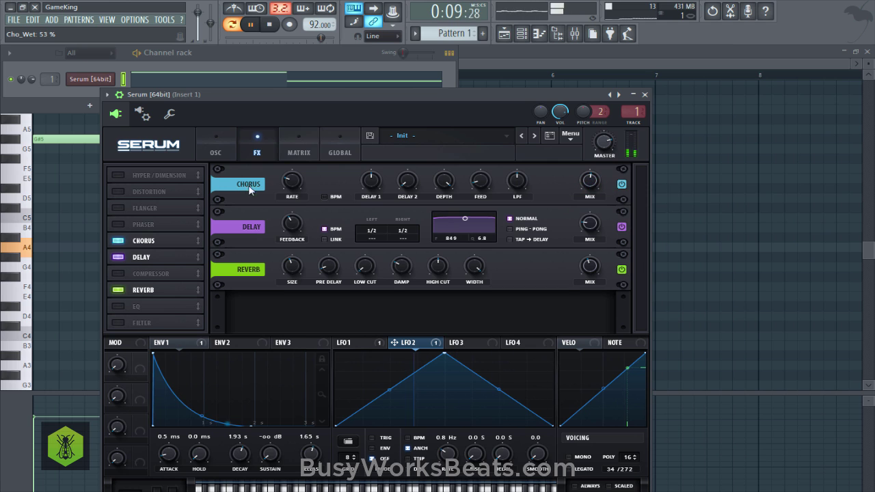
pyautogui.click(116, 241)
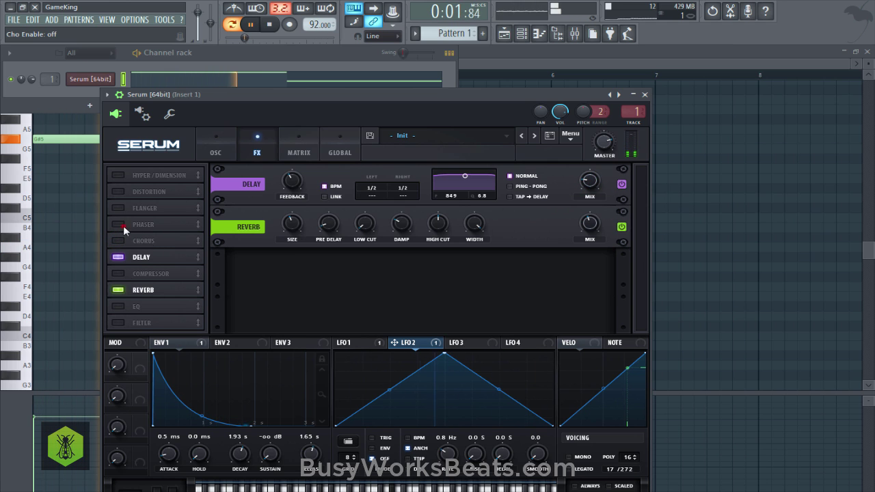
# Try the phaser, turn it off again, and bring the piano roll back
pyautogui.click(123, 226)
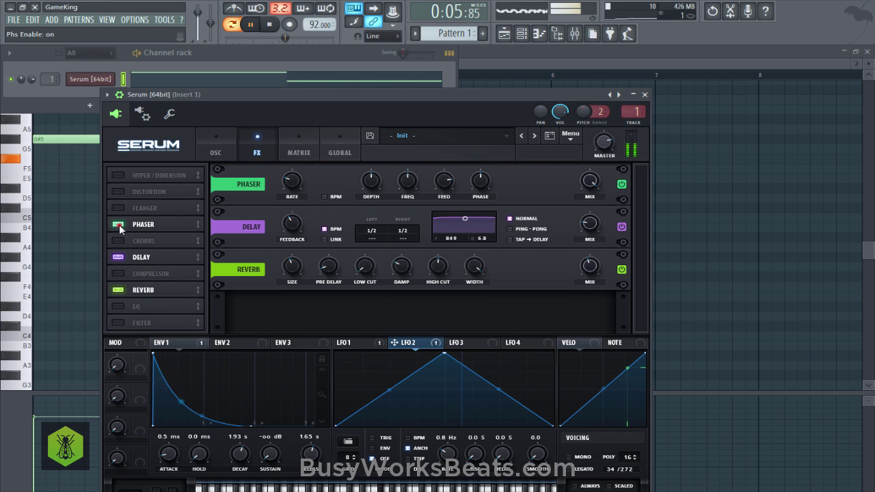
pyautogui.click(119, 225)
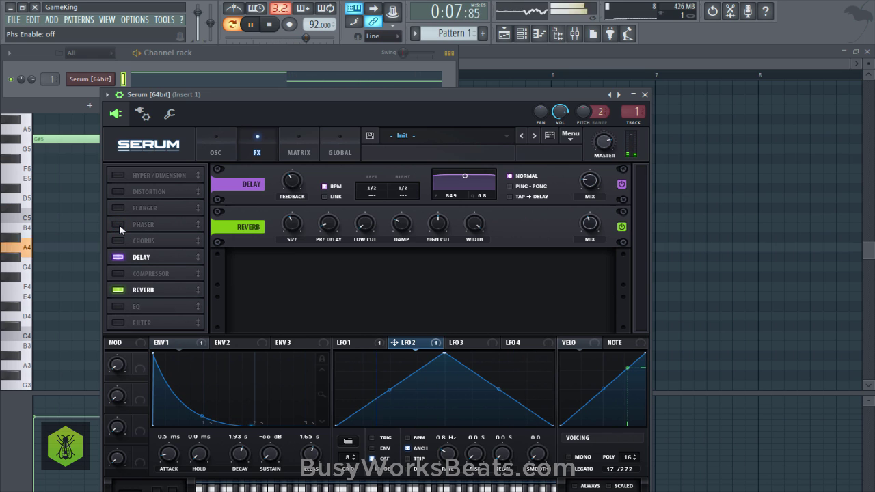
pyautogui.click(792, 285)
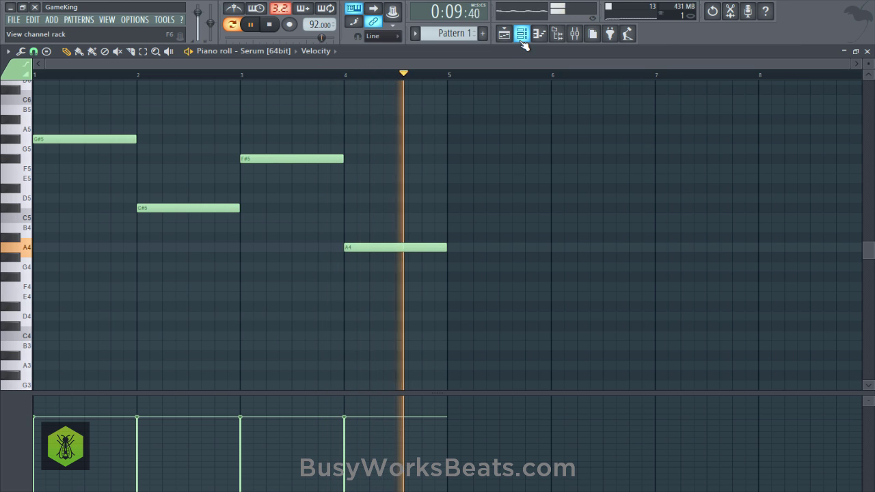
pyautogui.press('space')
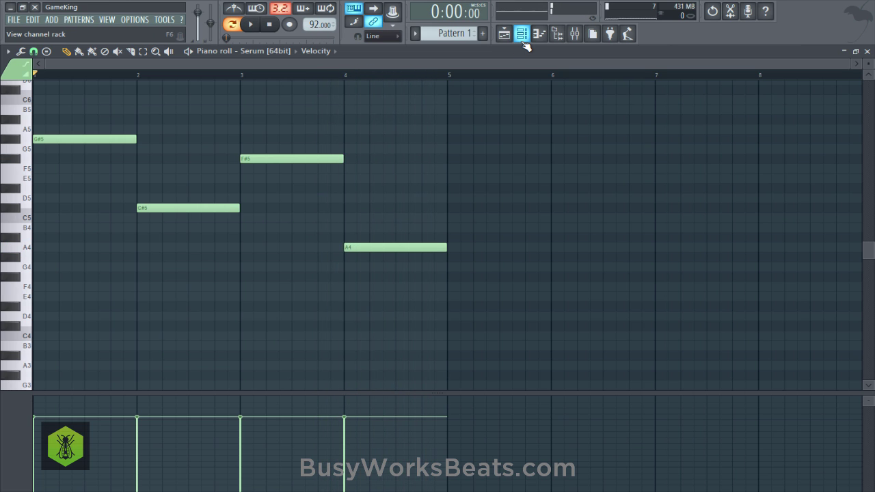